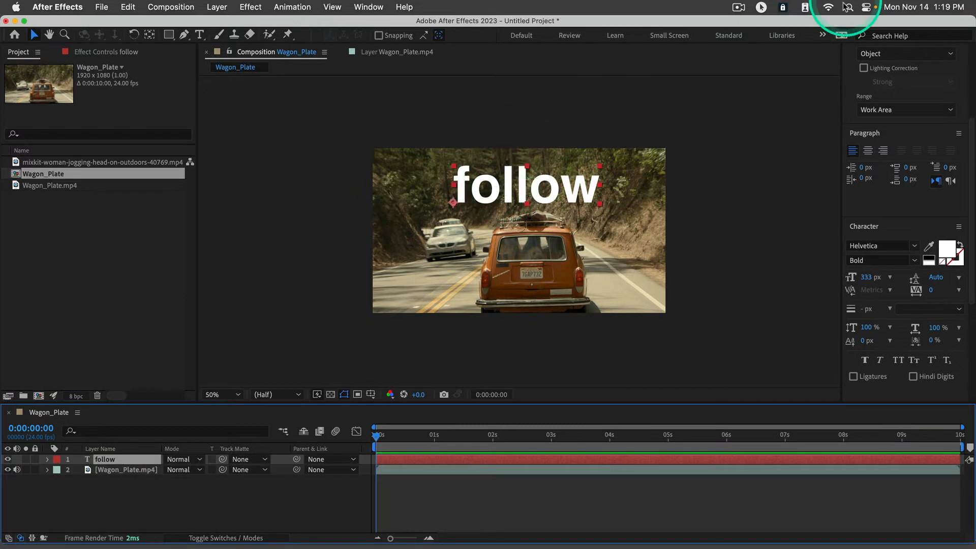
click(820, 36)
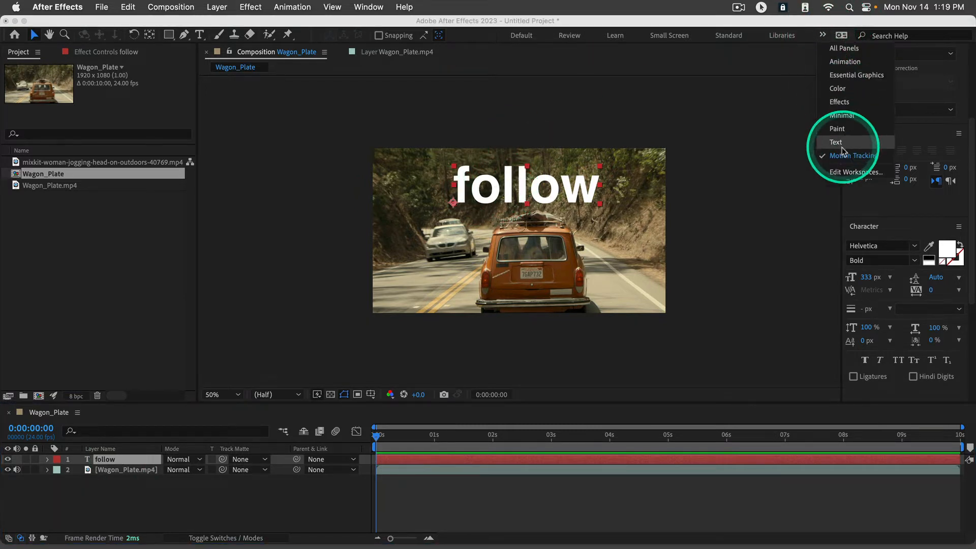
click(837, 88)
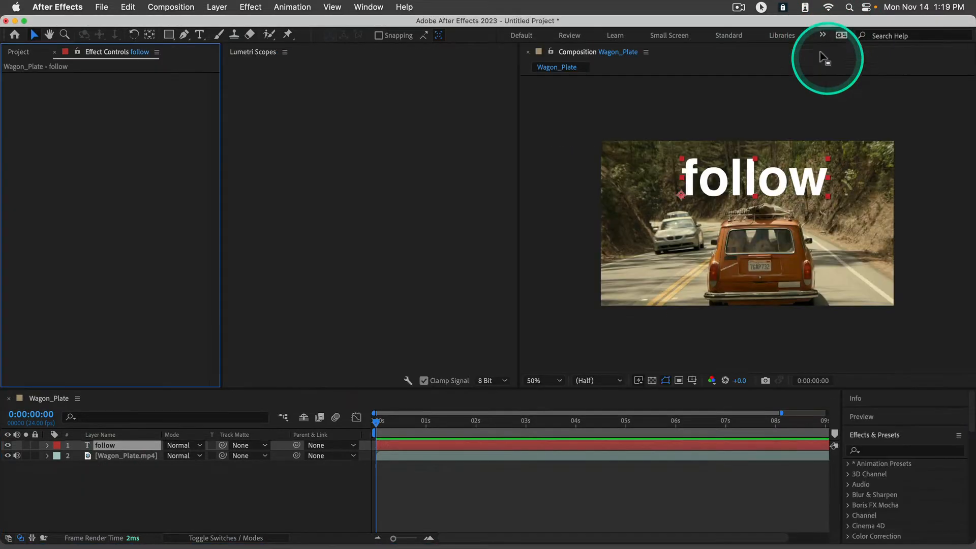
click(821, 35)
click(853, 155)
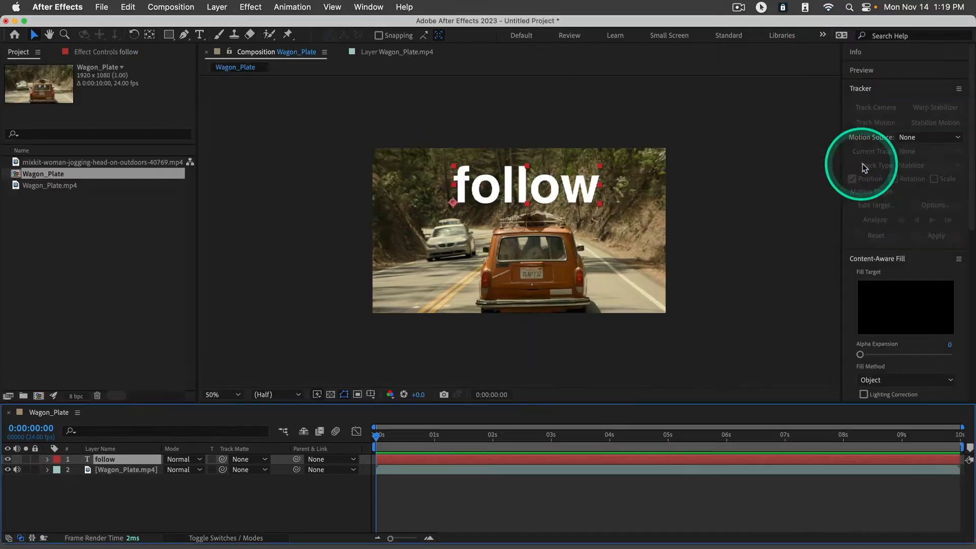
- Reset the Motion Tracking workspace to its saved layout
click(369, 6)
mouse_move(384, 26)
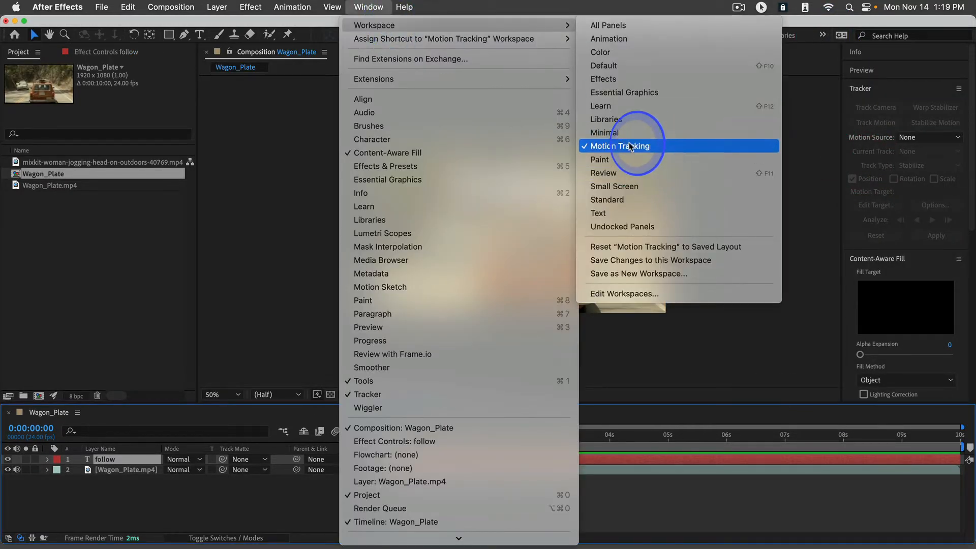
click(611, 246)
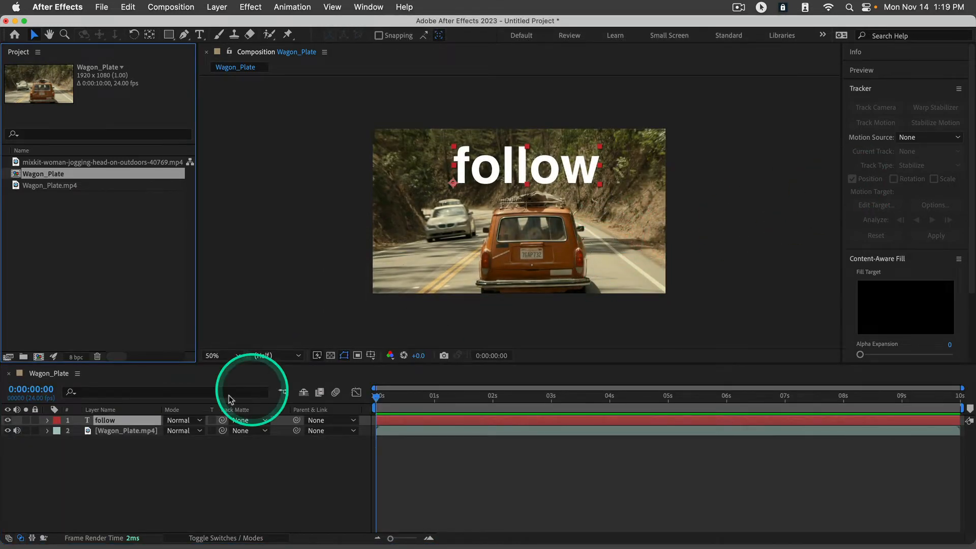
- Start a motion track on the Wagon_Plate.mp4 layer and place Track Point 1 on the round lock below the car's licence plate
click(109, 432)
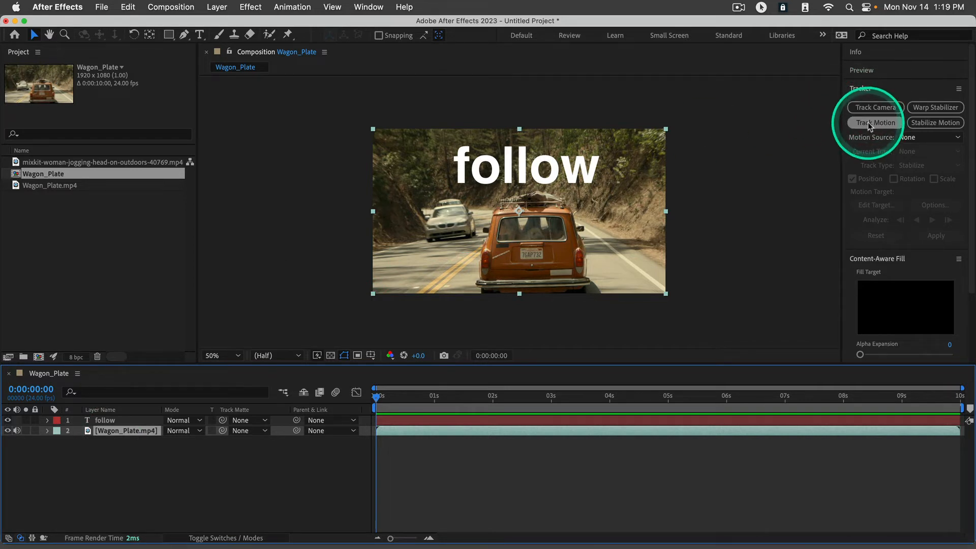
click(868, 122)
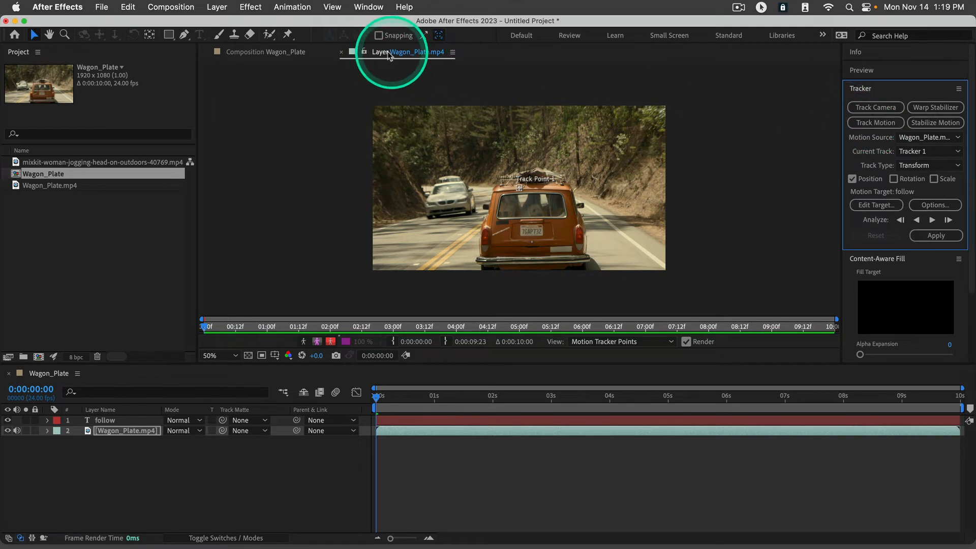
key(period)
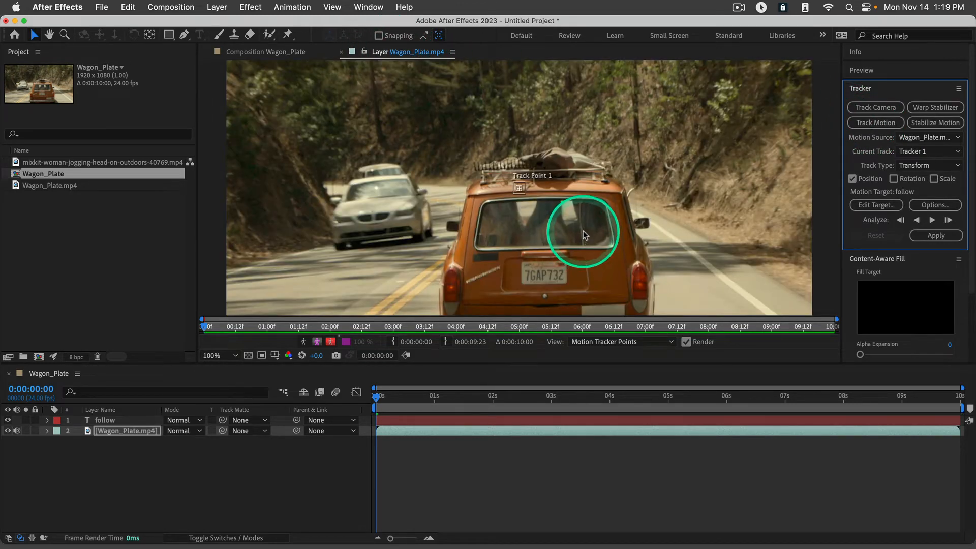
key(period)
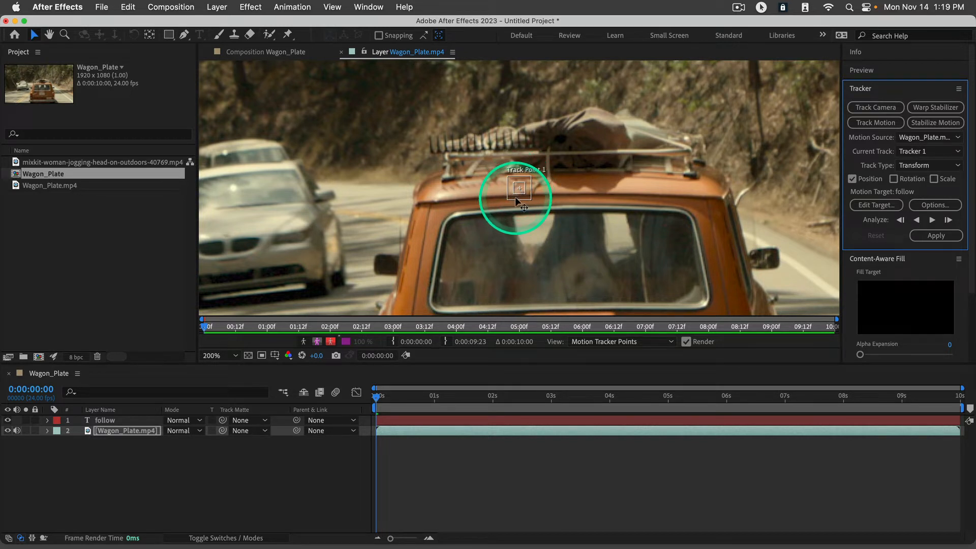
click(515, 198)
drag(515, 198, 532, 236)
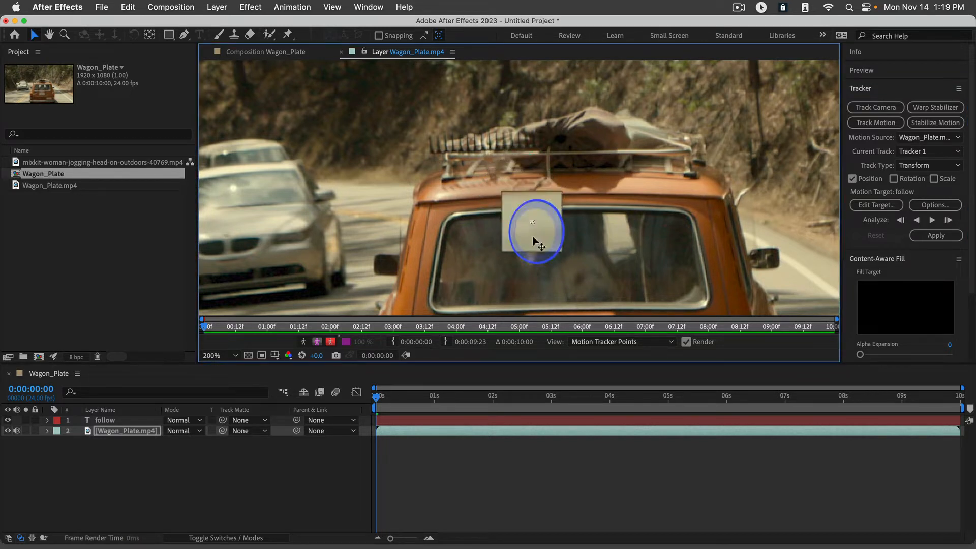
drag(561, 318, 568, 209)
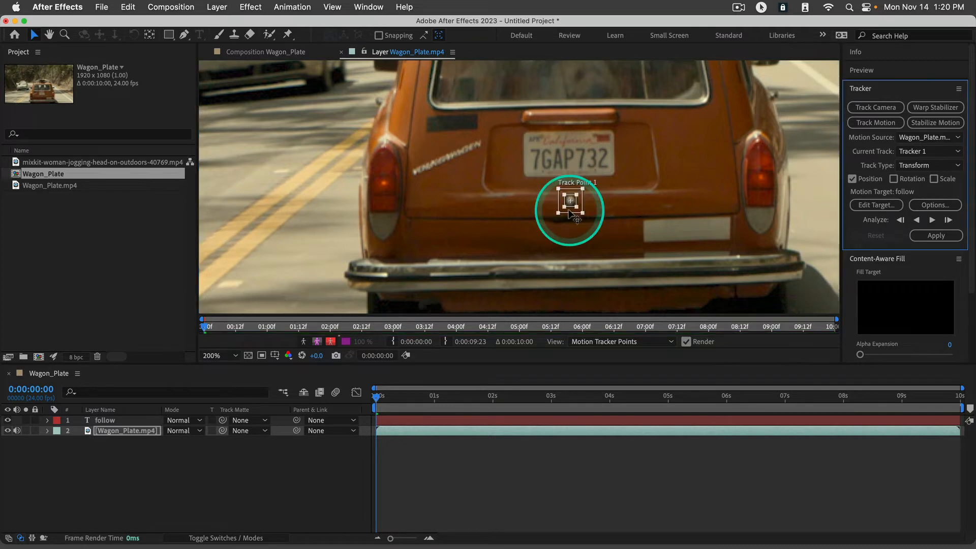
- Resize Track Point 1's feature region to about 21.5 × 22 px and its search region to about 47 × 38 px around the lock
scroll(577, 216, up, 1)
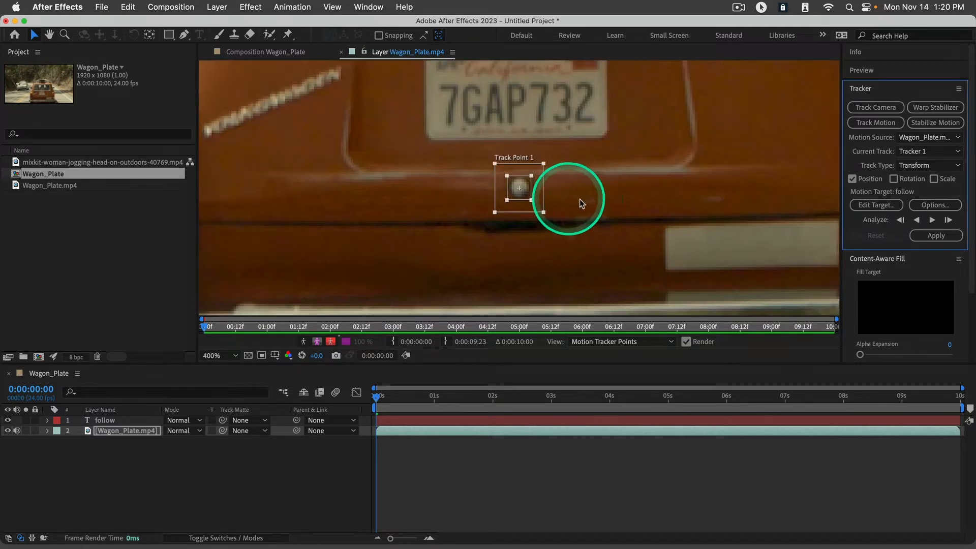
scroll(518, 227, down, 2)
scroll(523, 231, up, 2)
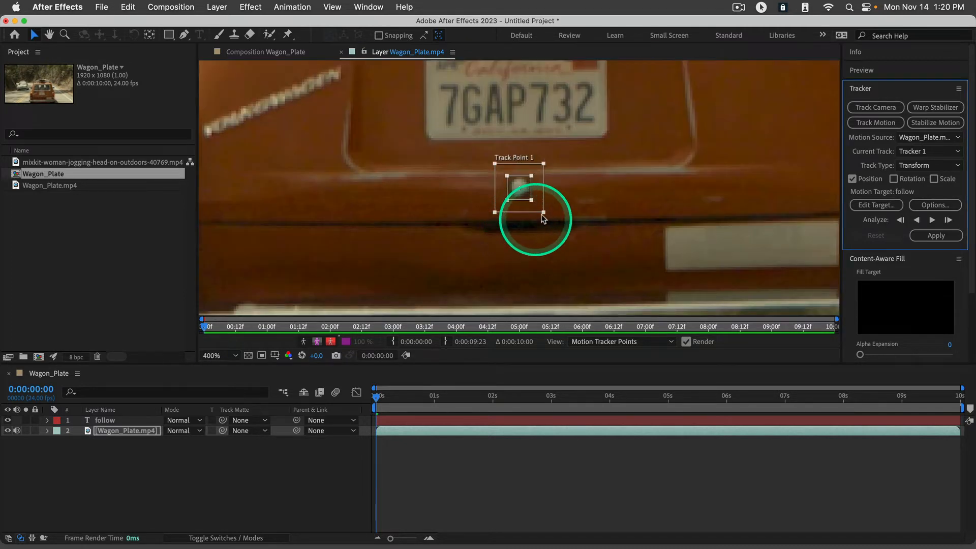
key(h)
drag(580, 198, 602, 202)
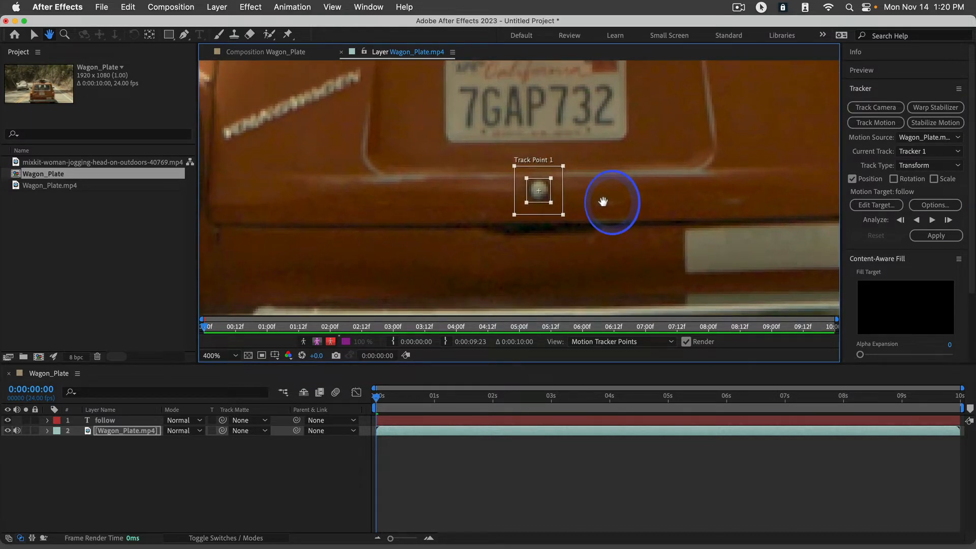
key(v)
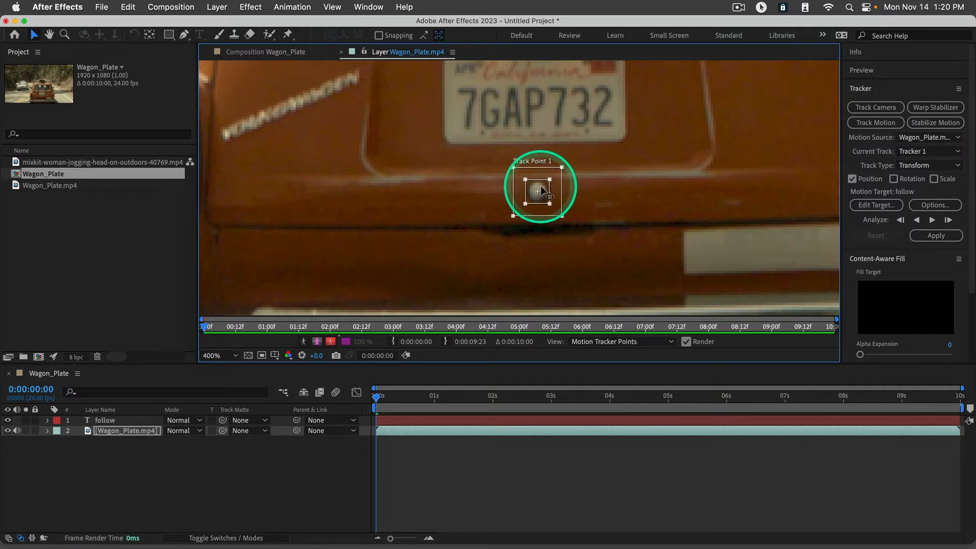
click(551, 179)
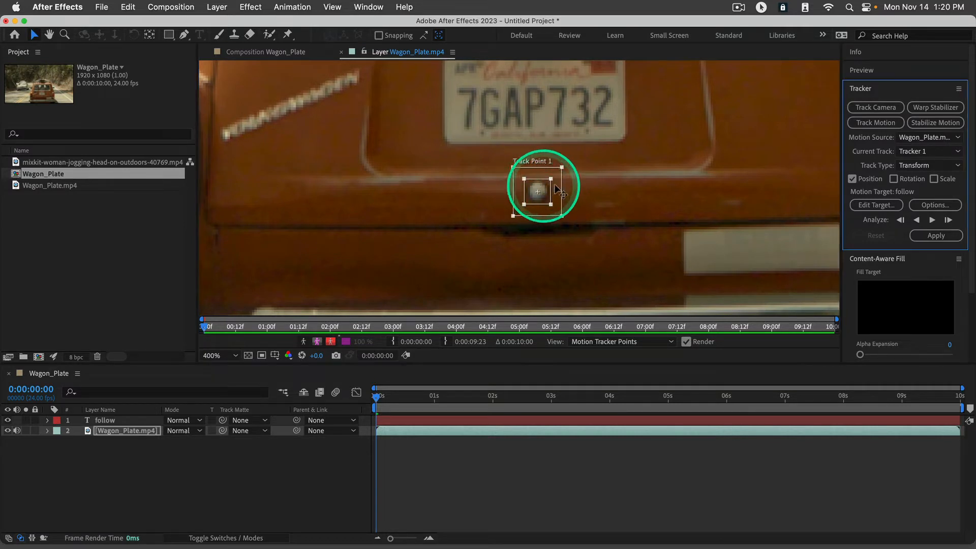
click(561, 169)
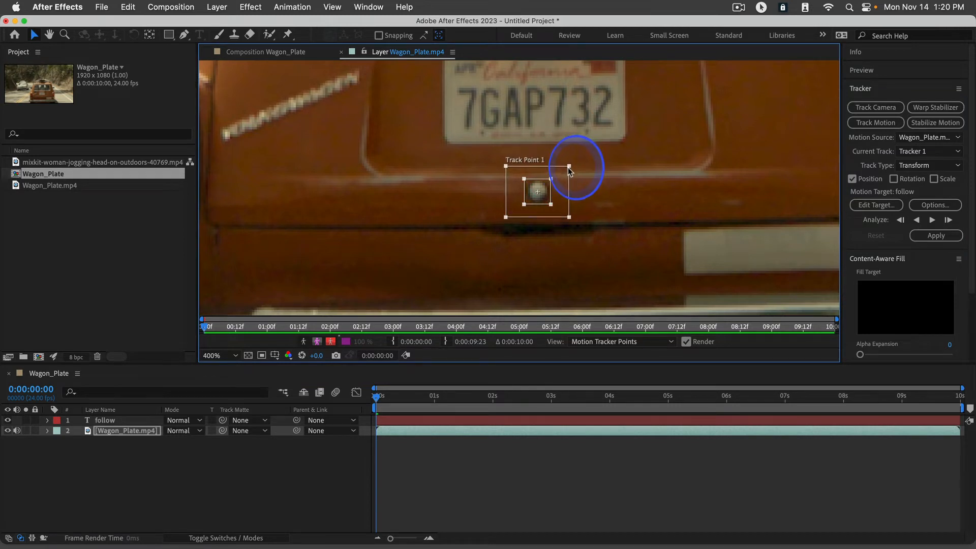
drag(565, 170, 563, 170)
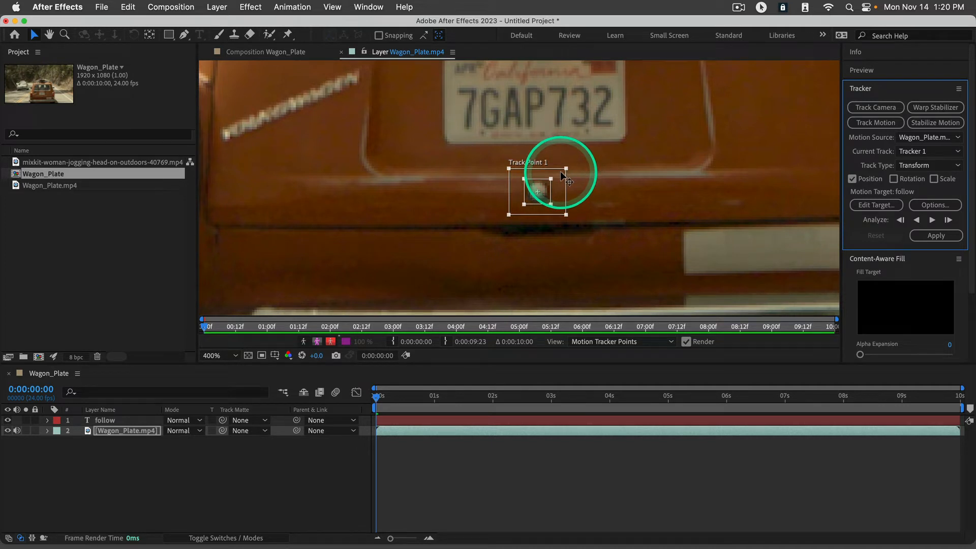
drag(551, 204, 525, 205)
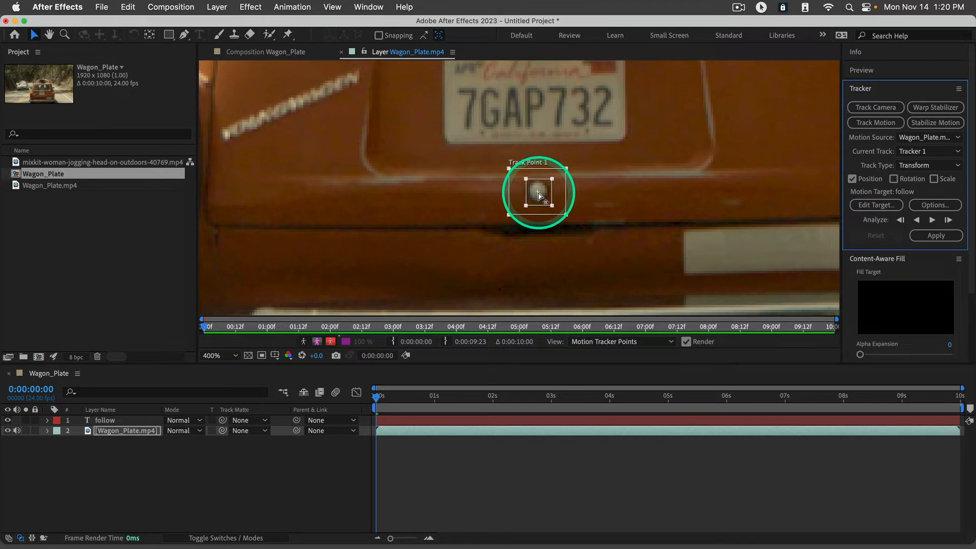
- Move Track Point 1's attach point up to the trees above the car's roof, at about 1034, 246
drag(539, 196, 539, 196)
drag(534, 54, 527, 190)
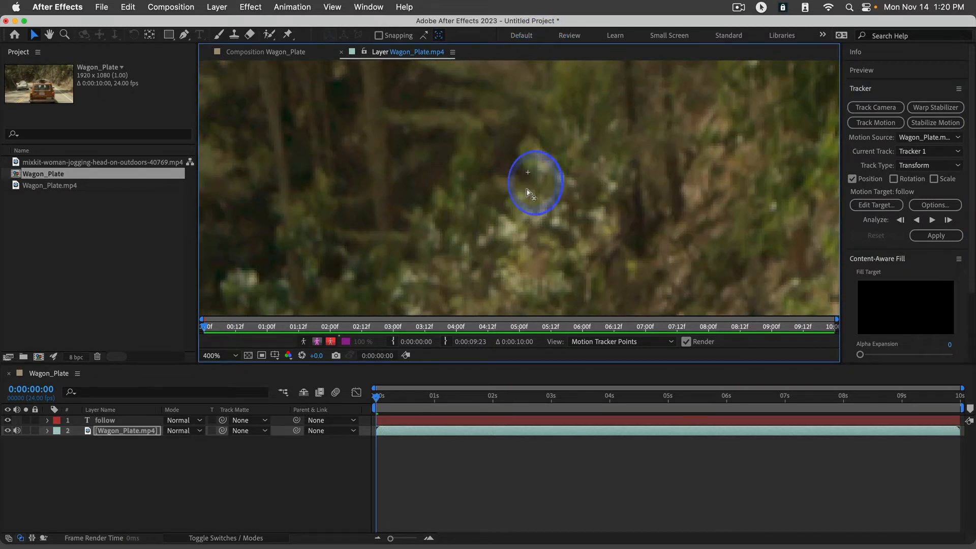
drag(524, 233, 521, 214)
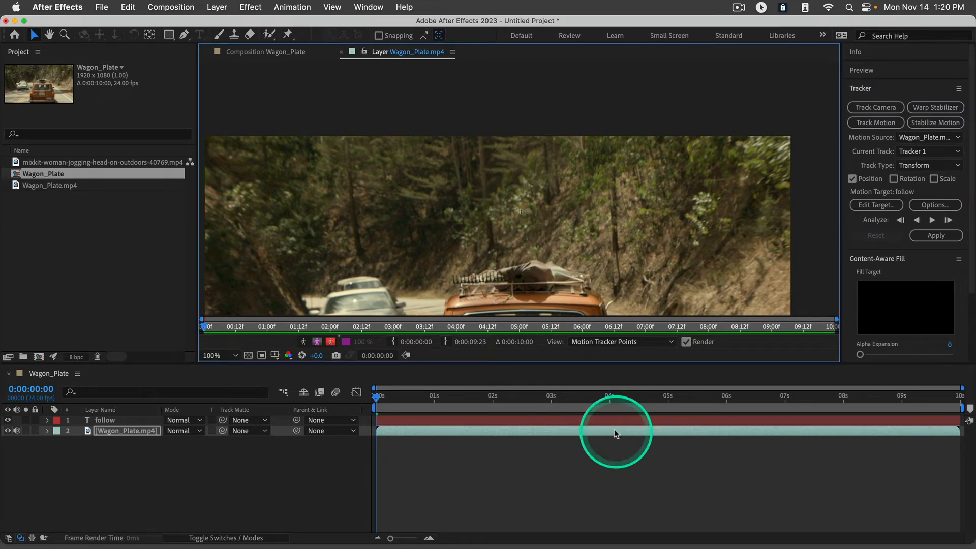
- Shorten the work area to the first 4 seconds and trim the composition to it
click(607, 403)
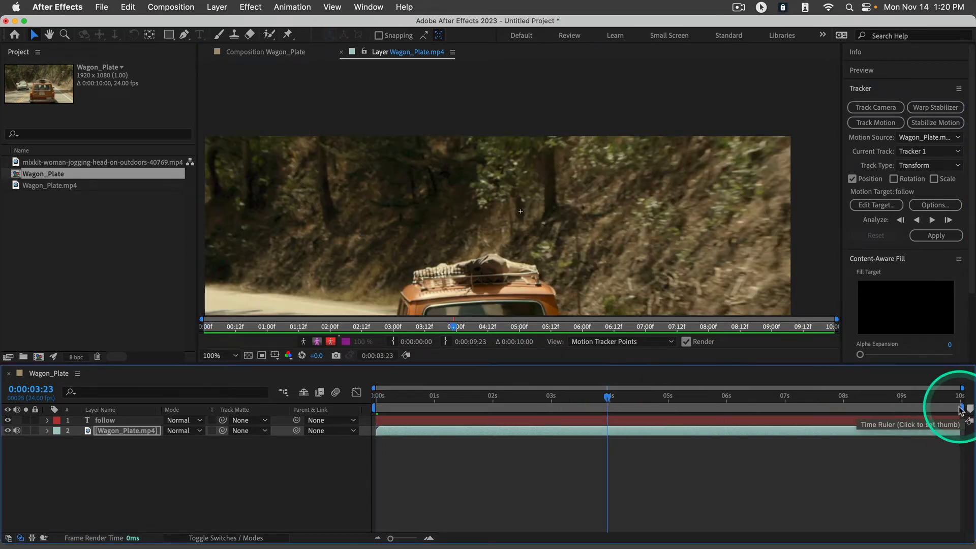
drag(962, 408, 617, 409)
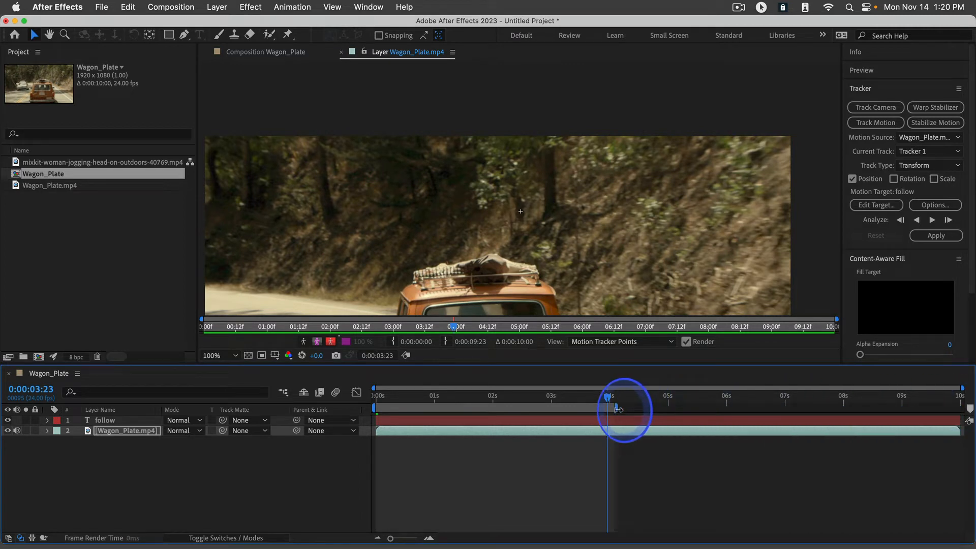
right_click(581, 409)
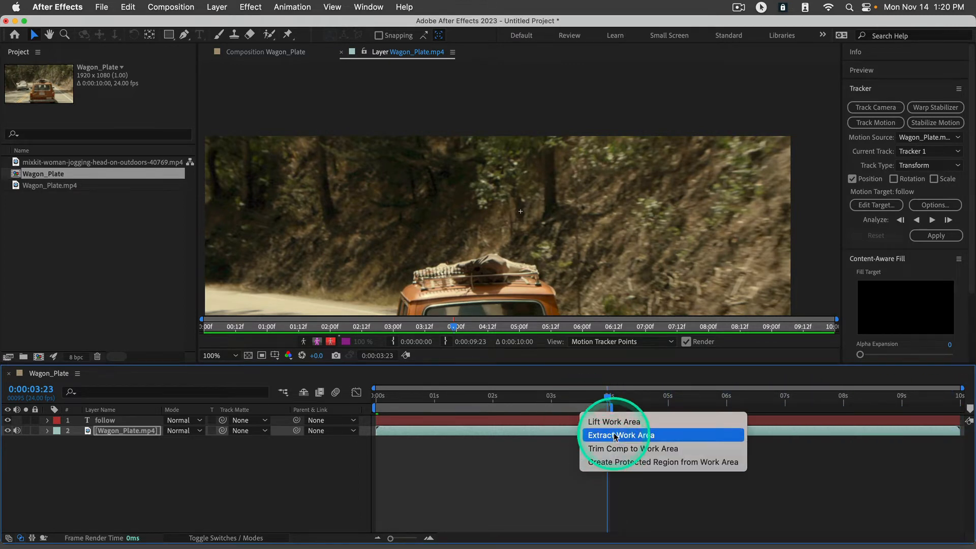
click(600, 449)
- Analyze the track forward from the first frame and apply its motion to the follow text in X and Y
drag(579, 398, 306, 401)
scroll(562, 279, down, 2)
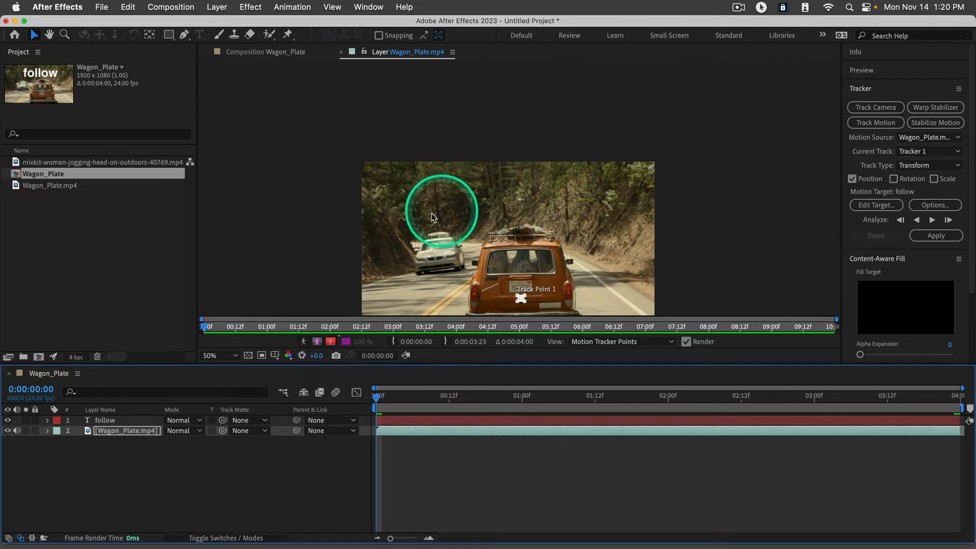
click(933, 220)
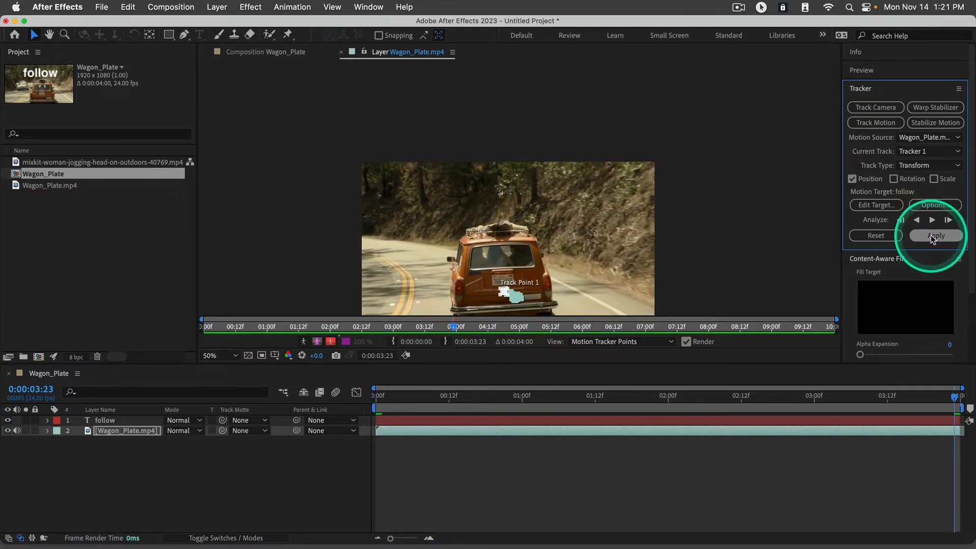
click(933, 236)
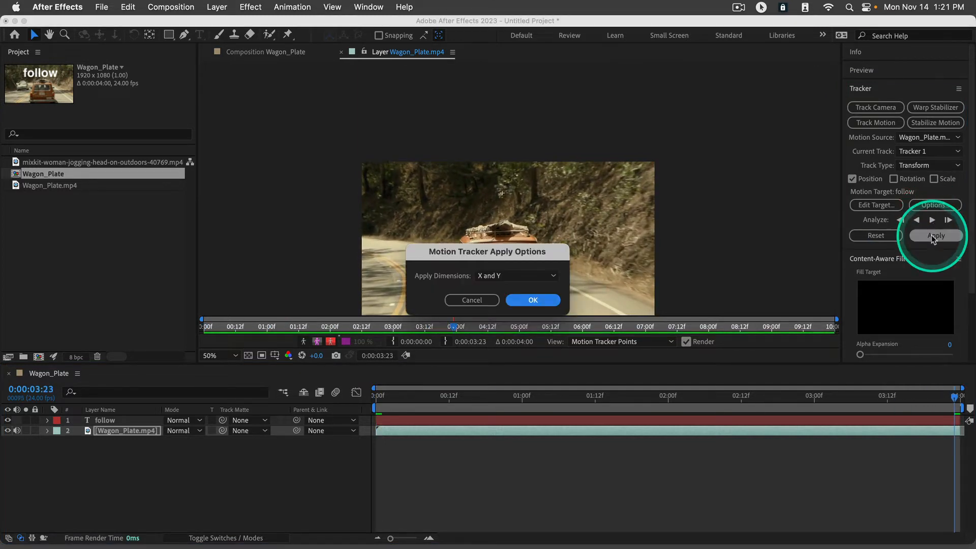
click(524, 305)
- Shift all Position keyframes of the follow text layer together so its position at the first frame is about 605, 311
drag(454, 399, 373, 399)
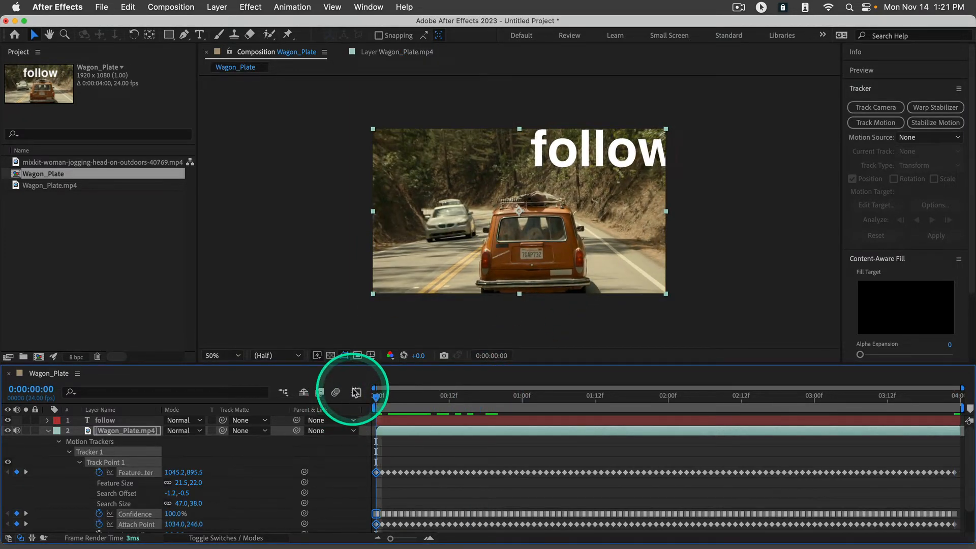
click(105, 419)
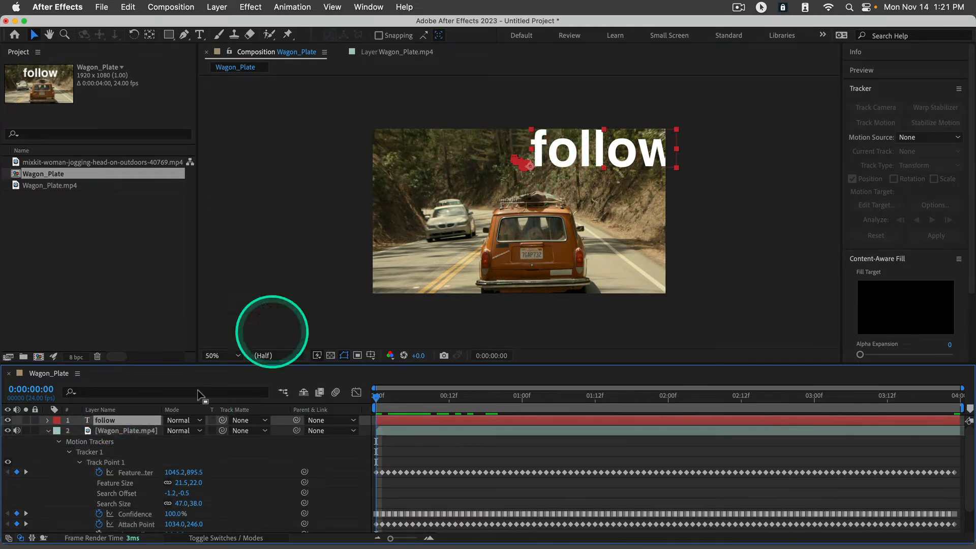
key(u)
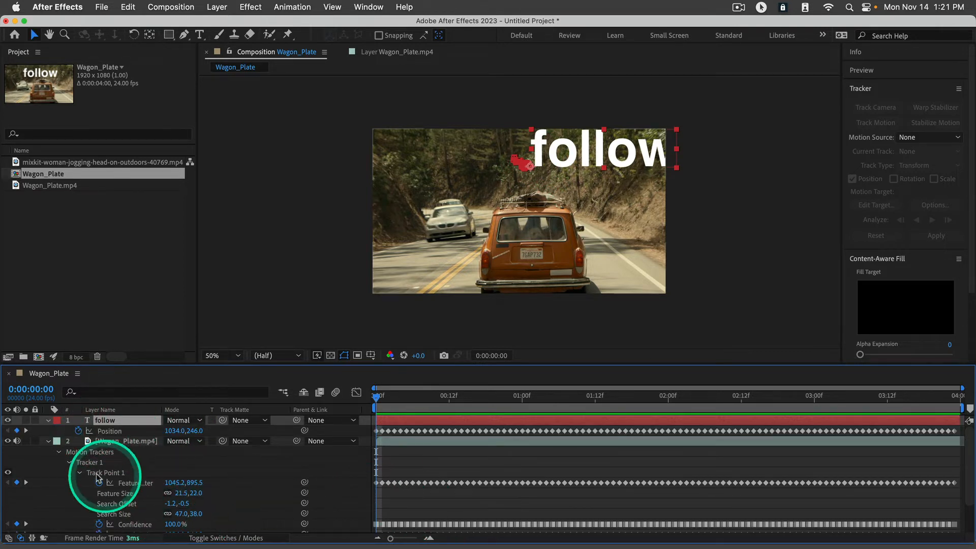
click(113, 434)
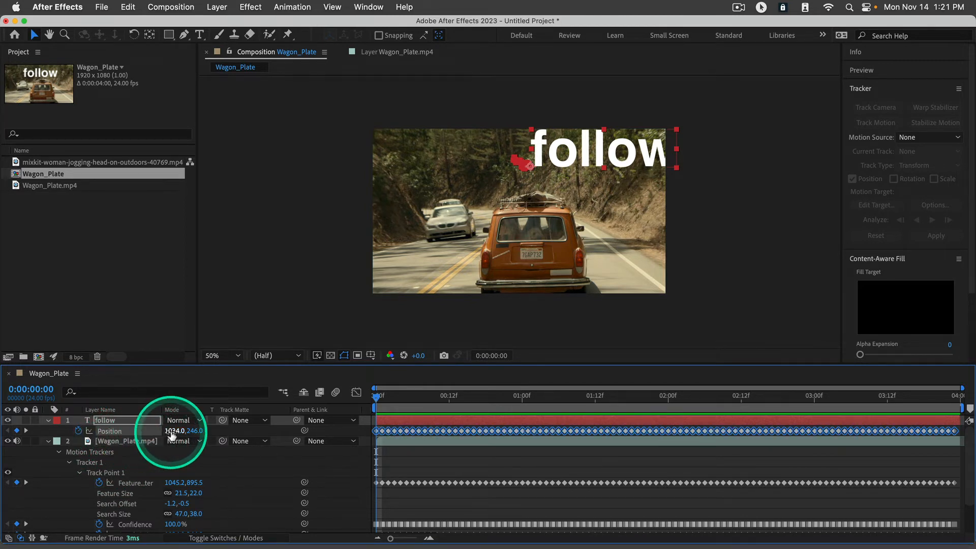
drag(176, 431, 39, 475)
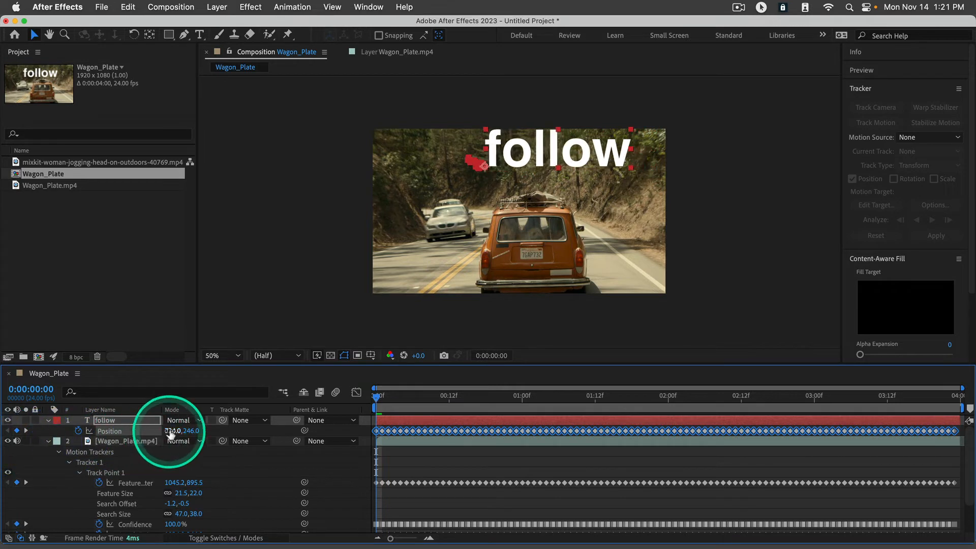
drag(170, 431, 120, 430)
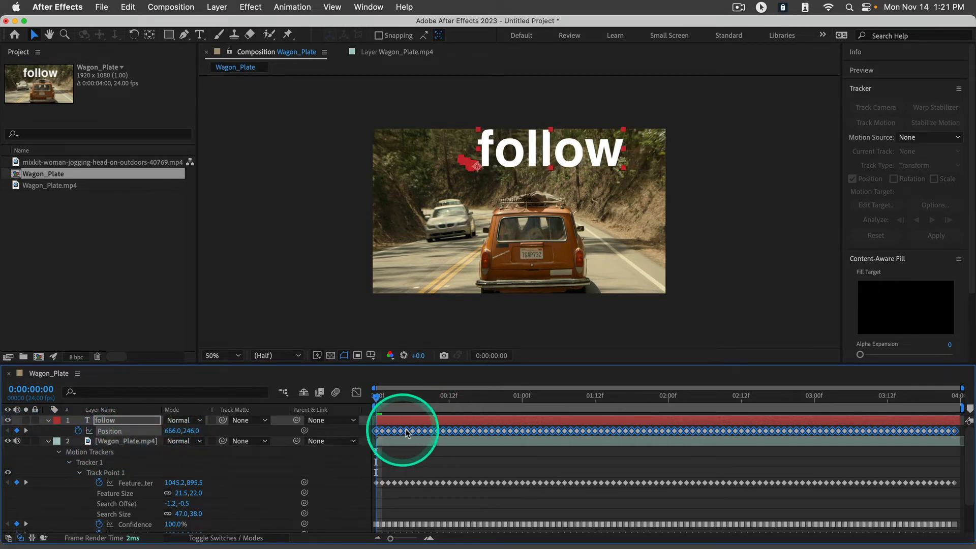
drag(190, 436, 131, 436)
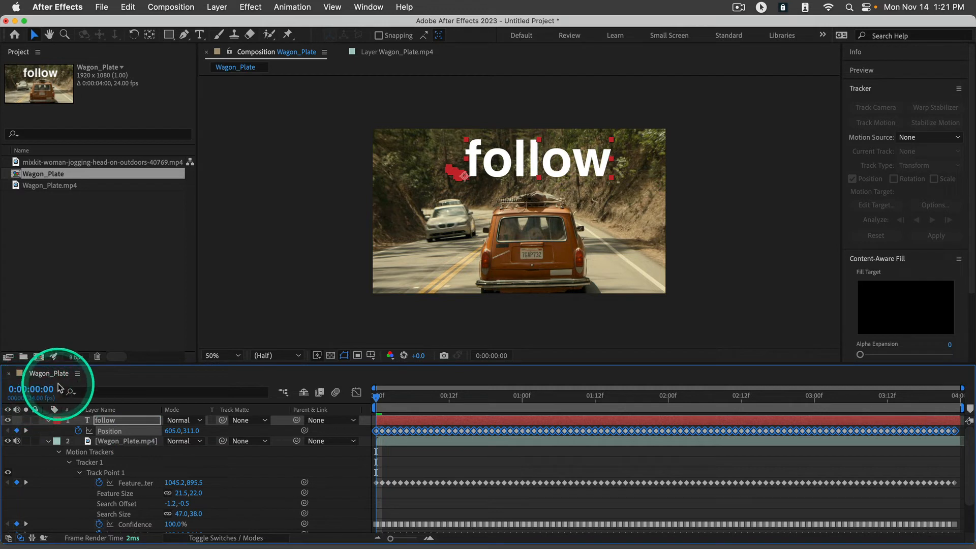
click(123, 277)
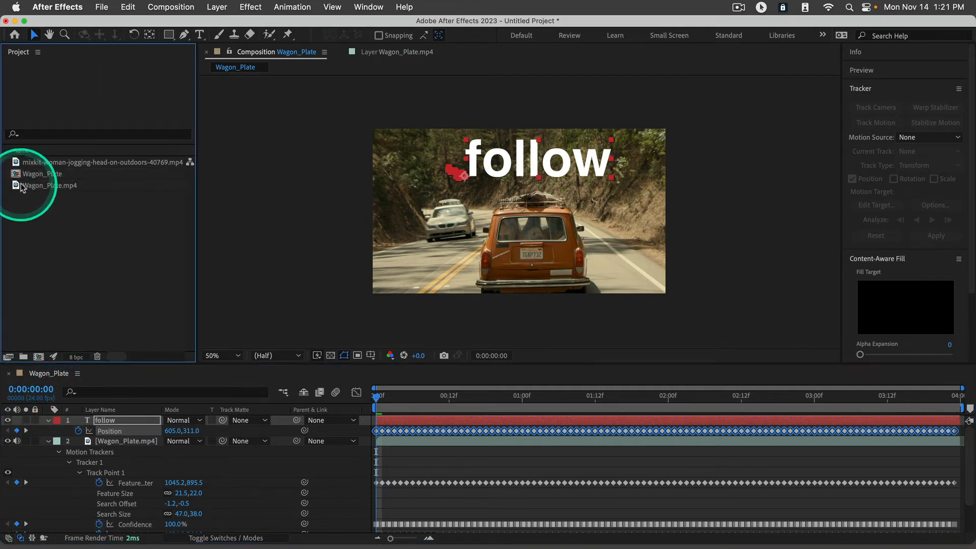
- Create a new composition from Wagon_Plate.mp4 and add a null object placed in the trees above the car's roof
drag(20, 184, 38, 356)
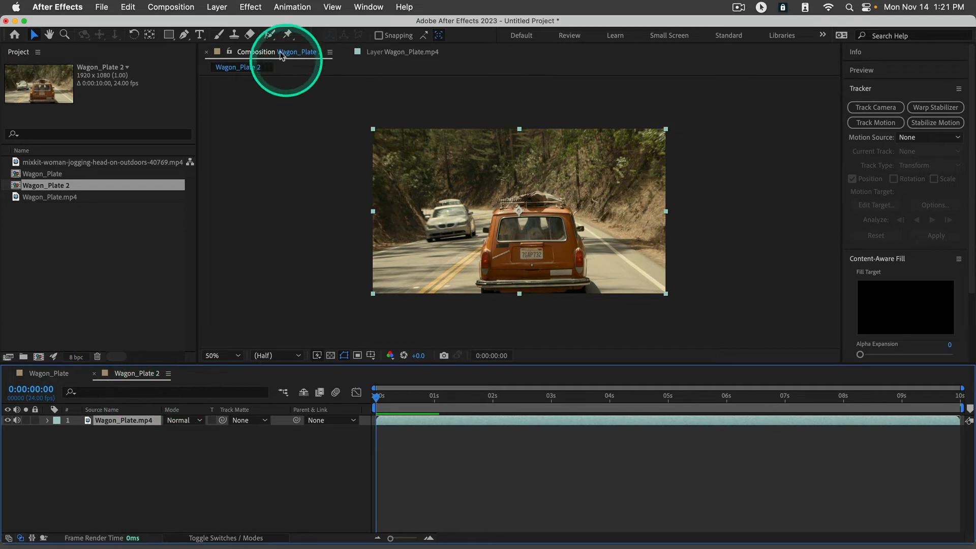
click(216, 7)
mouse_move(232, 26)
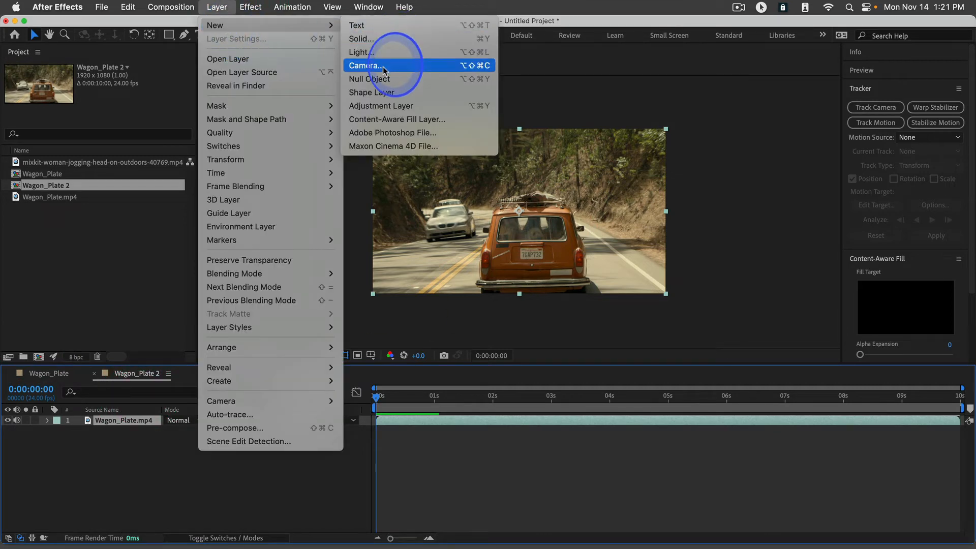
click(378, 79)
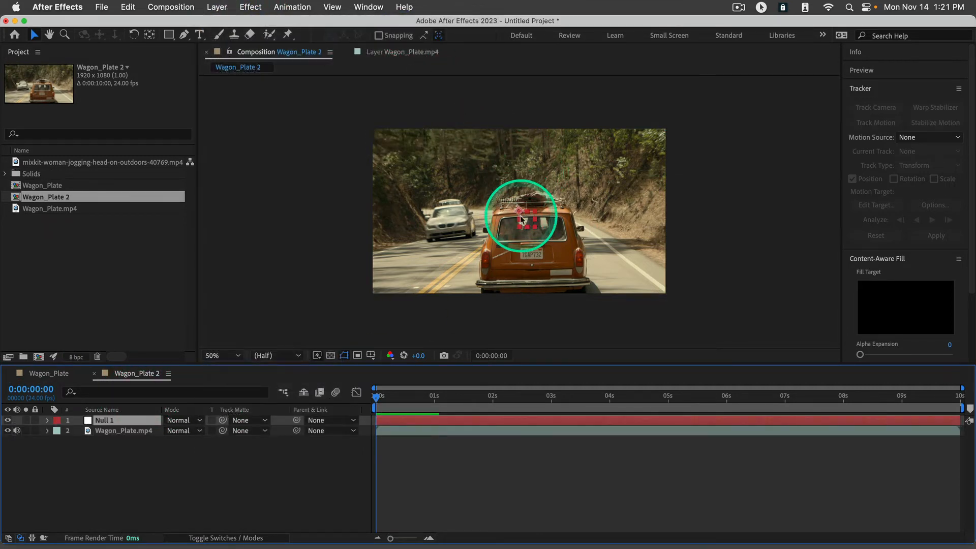
click(522, 219)
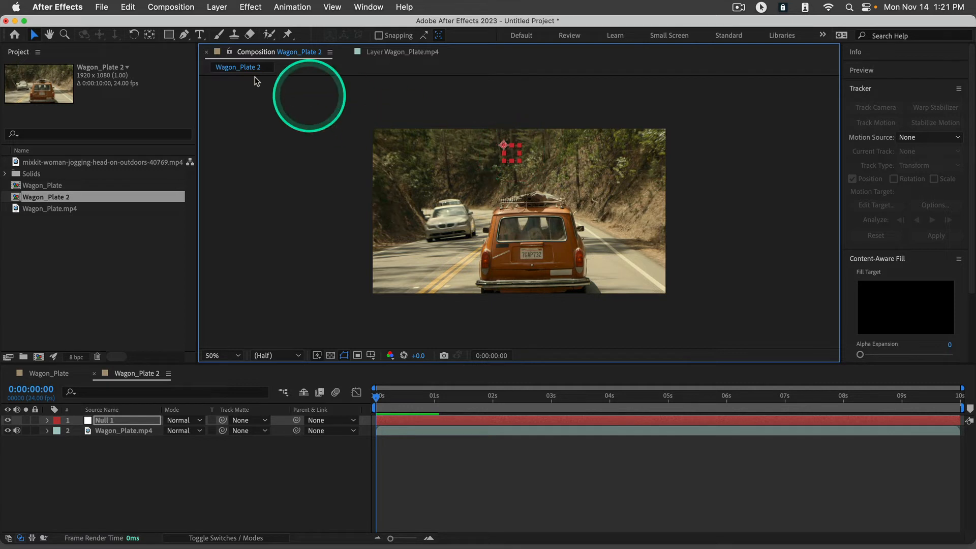
- Add the text "follow me" above the car and set its font size to about 213 px
click(200, 34)
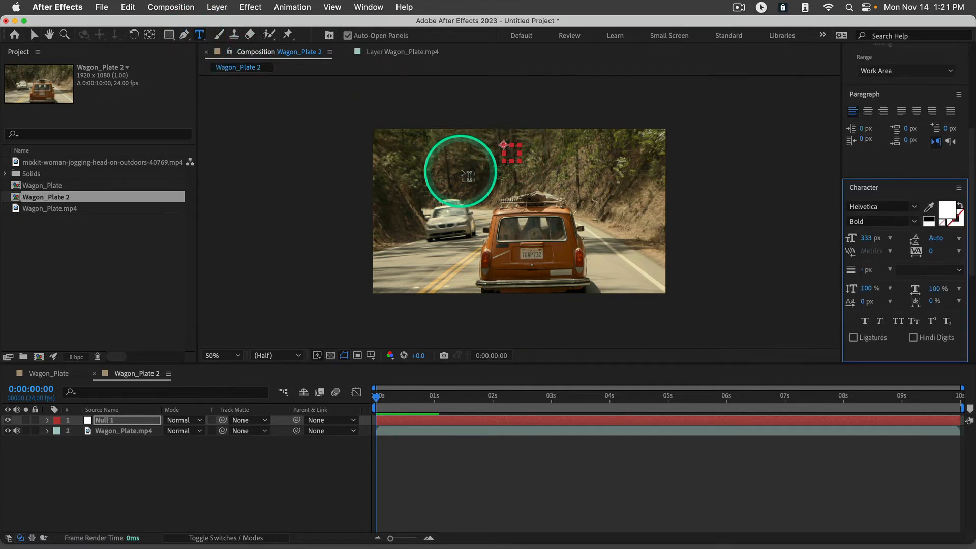
click(465, 164)
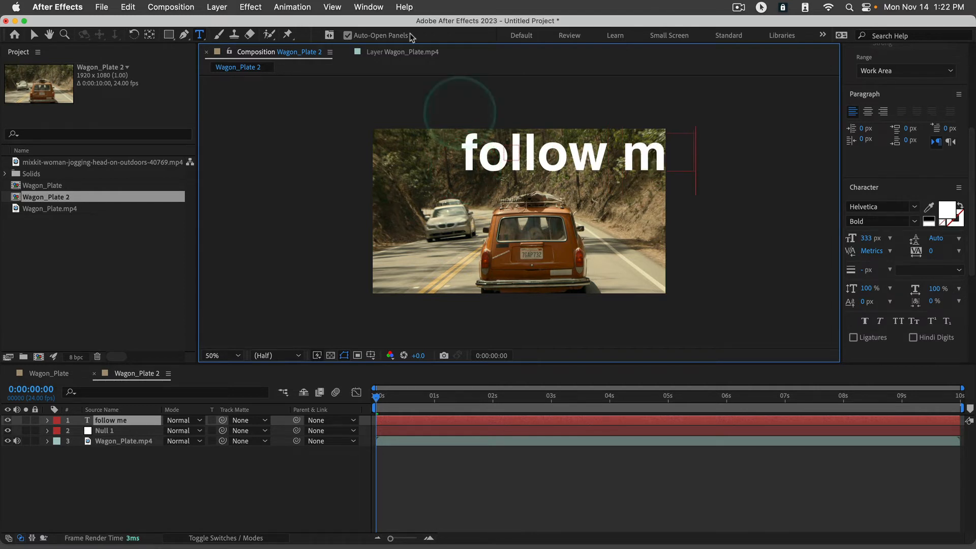
click(35, 34)
drag(865, 238, 792, 240)
click(136, 478)
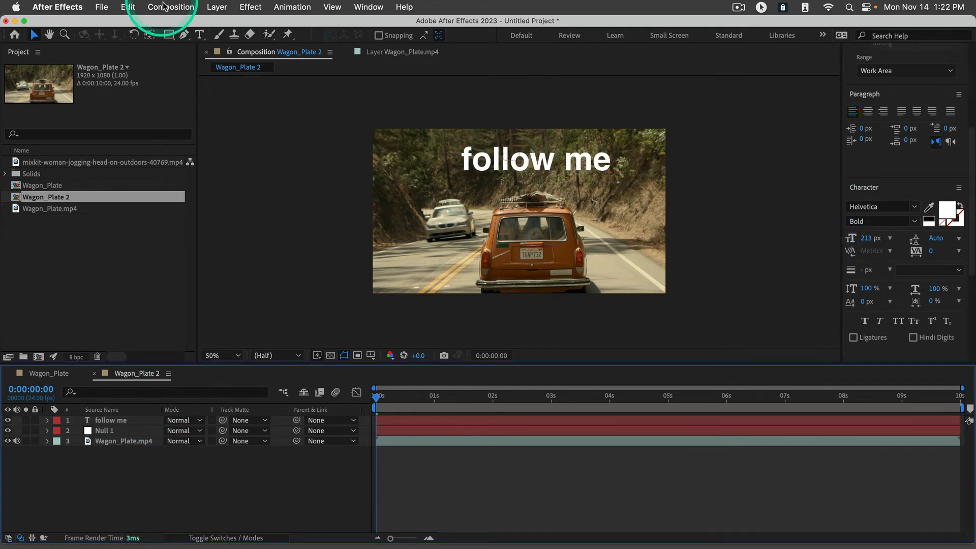
click(199, 34)
click(480, 176)
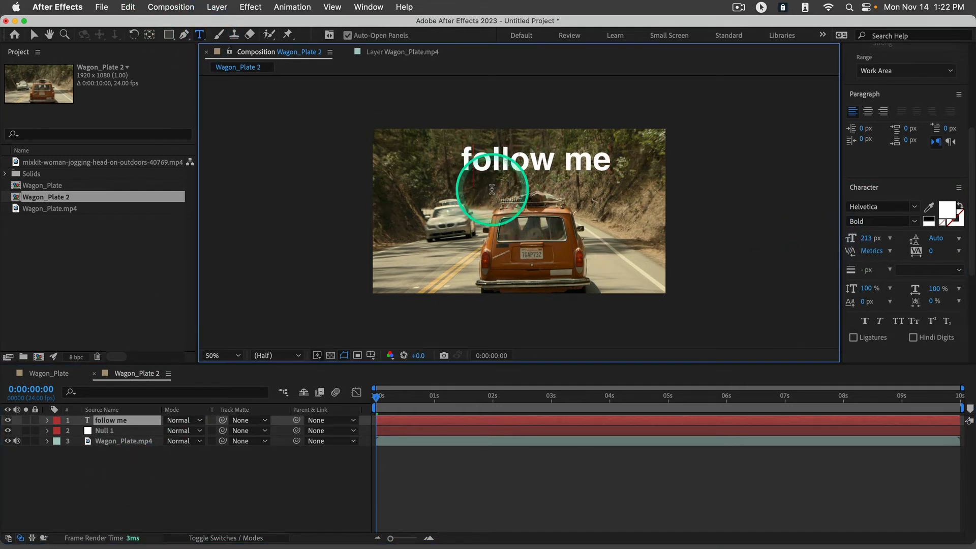
text(on the ro)
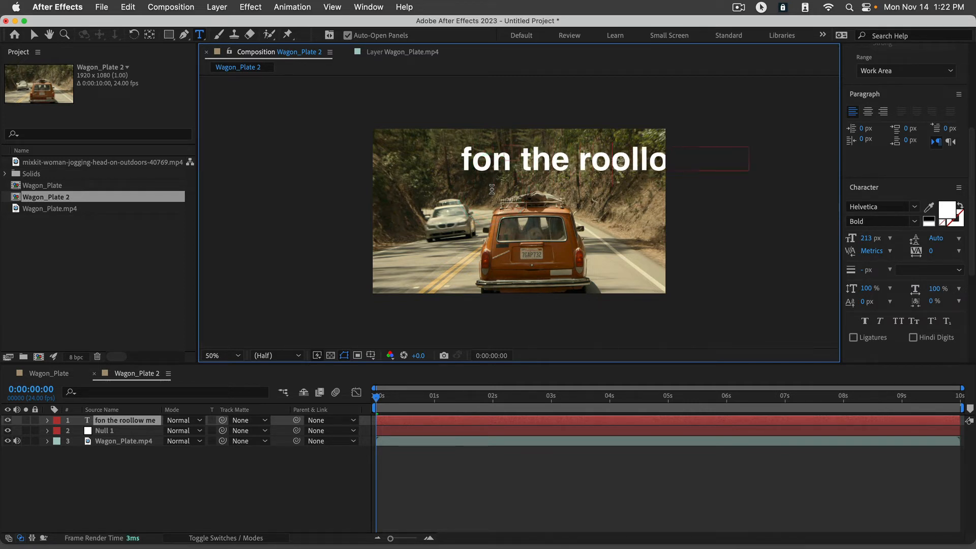
key(super+z)
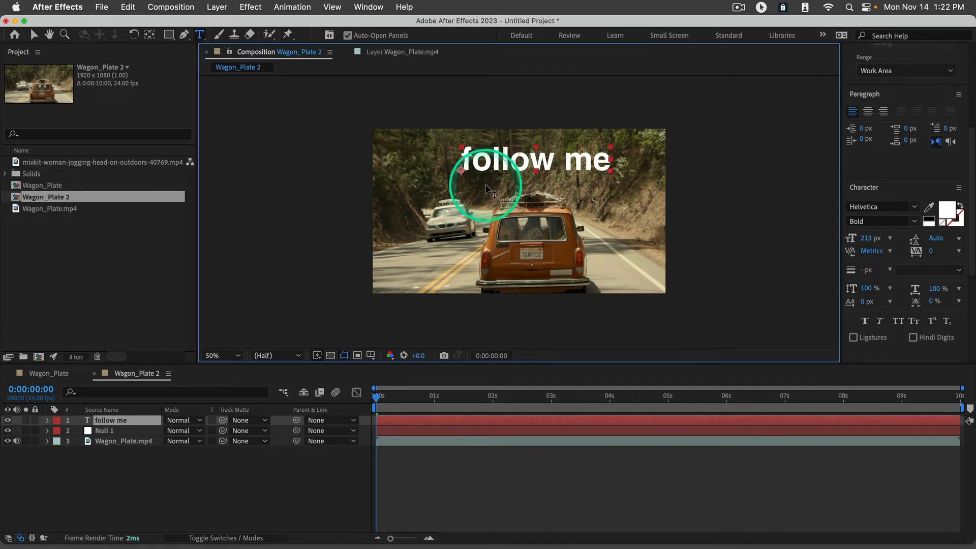
- Add a separate text layer reading "on the road" and place it directly beneath "follow me", aligned with its start
click(109, 498)
click(442, 212)
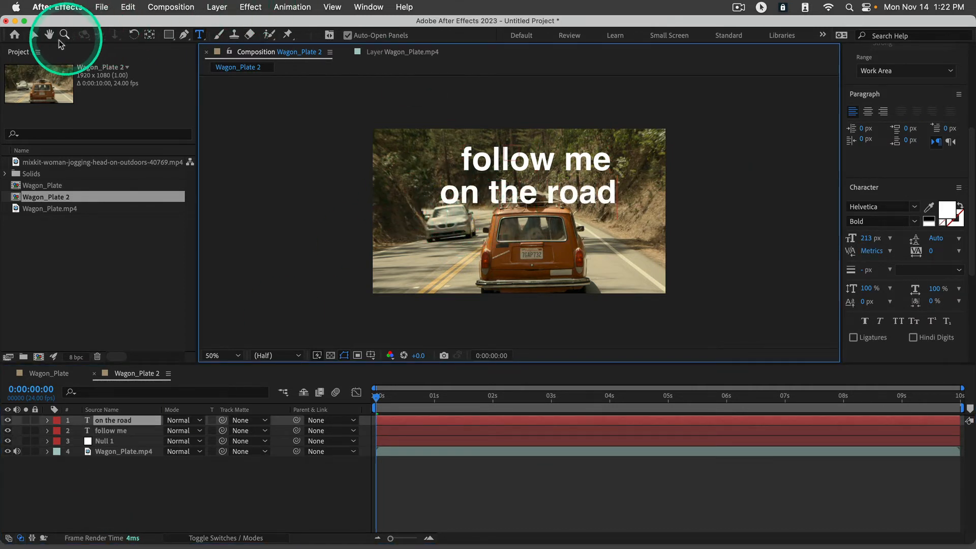
click(34, 35)
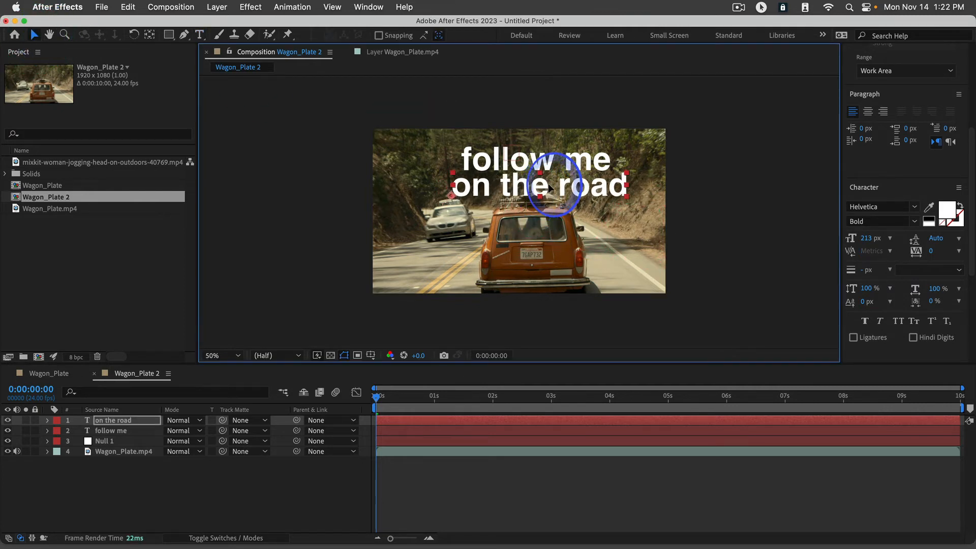
drag(534, 194, 556, 187)
- Place Null 1 above all layers at the start of the text, about 588, 104, and parent both text layers to it
drag(114, 441, 133, 420)
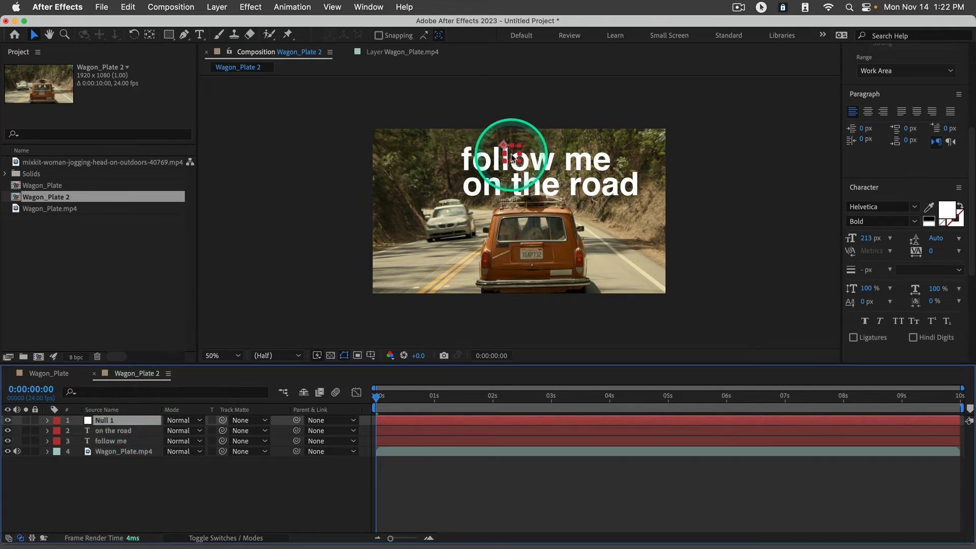
drag(510, 155, 472, 155)
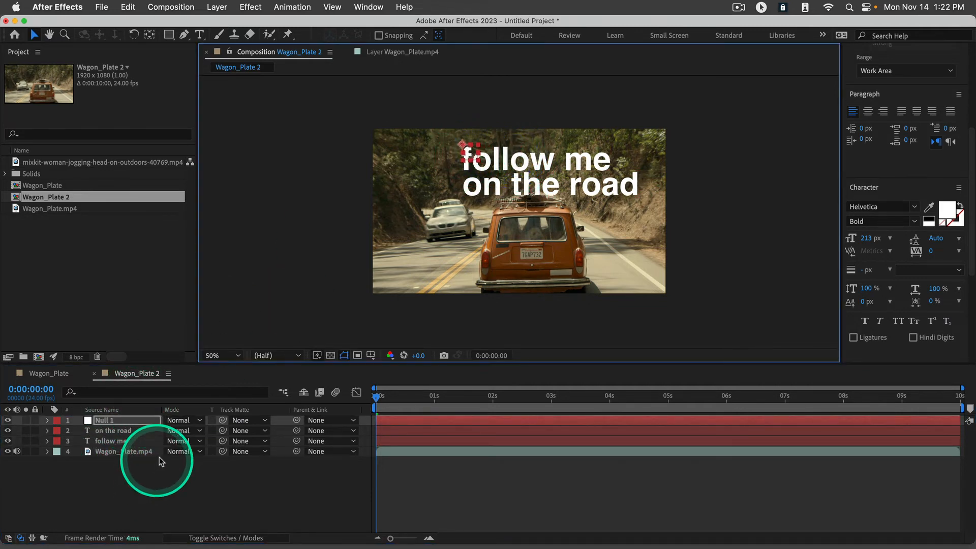
click(130, 432)
shift+click(121, 441)
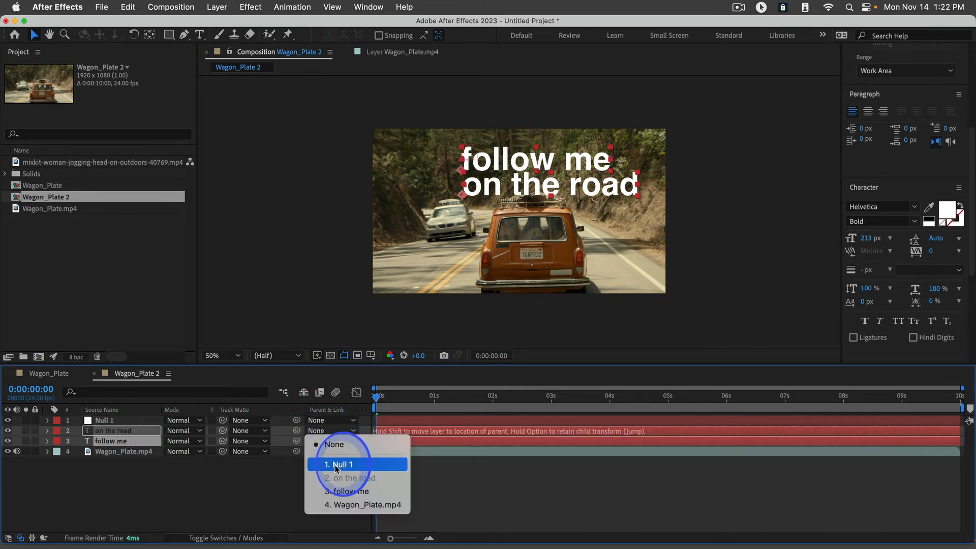
click(338, 464)
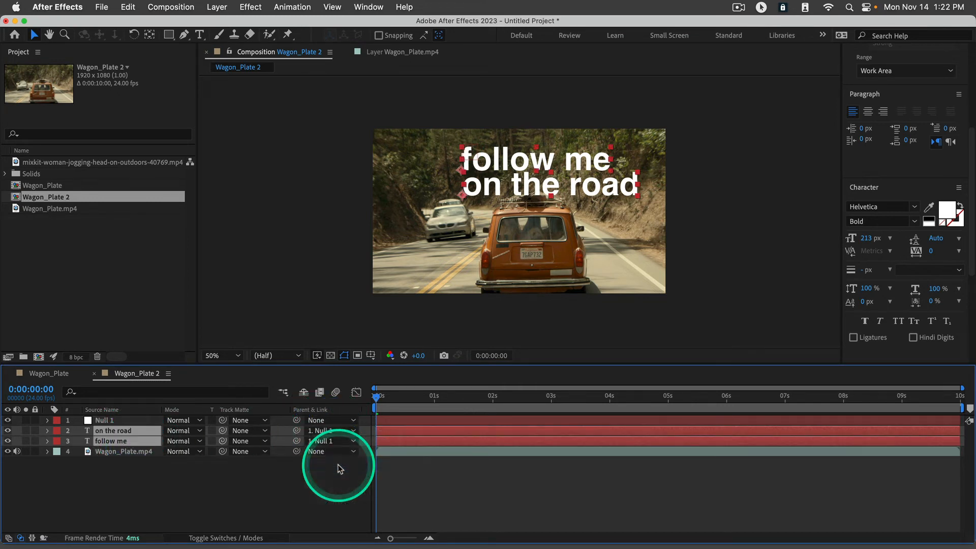
- Test the parenting by shifting Null 1's X position to about 577, and undo the shift
click(112, 421)
key(p)
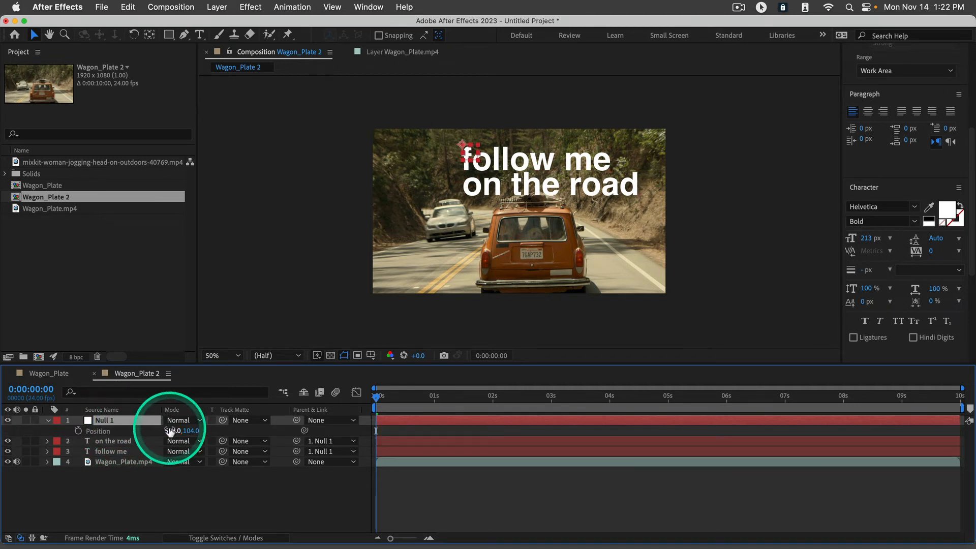
mouse_move(172, 430)
mouse_down()
mouse_move(236, 431)
mouse_move(173, 435)
mouse_up()
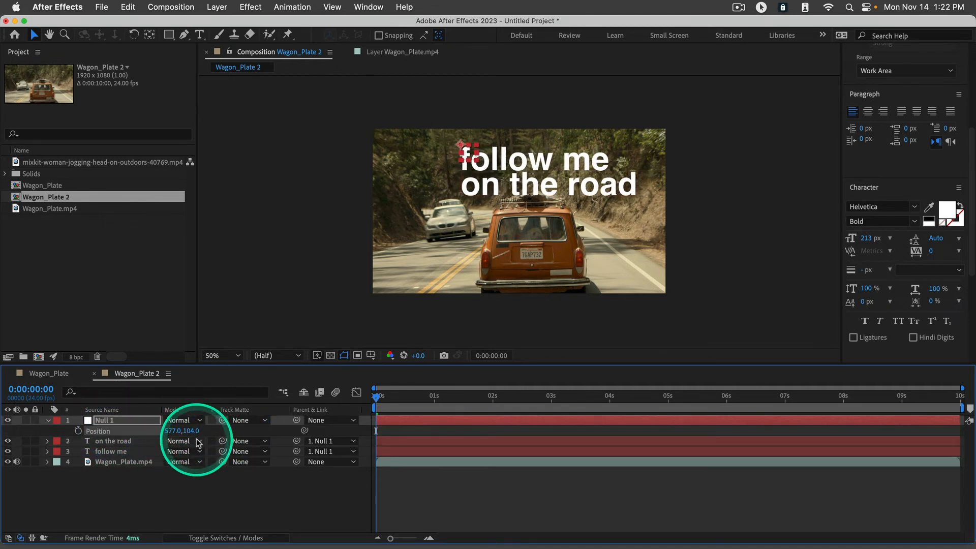
key(super+z)
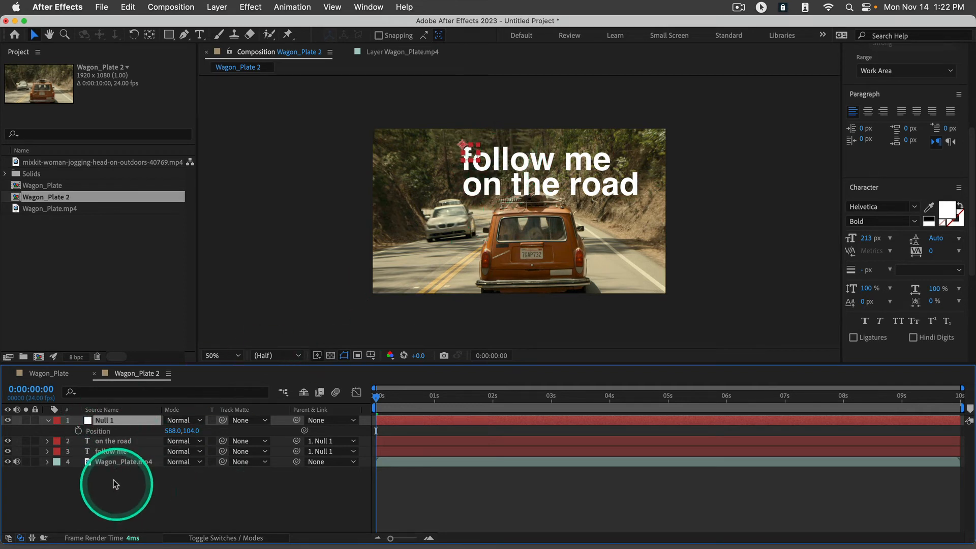
- Select the Wagon_Plate.mp4 layer and reset the Motion Tracking workspace to its saved layout
click(113, 464)
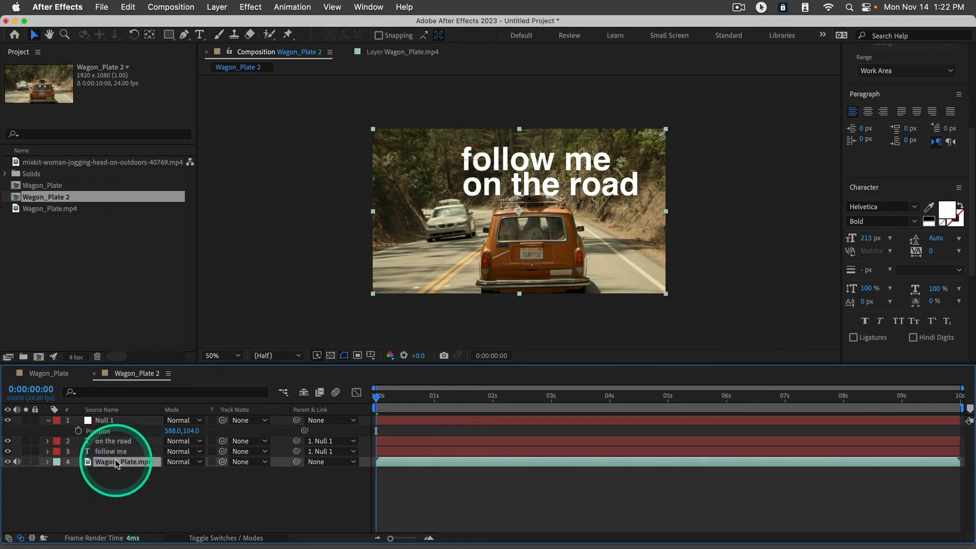
click(368, 6)
mouse_move(508, 25)
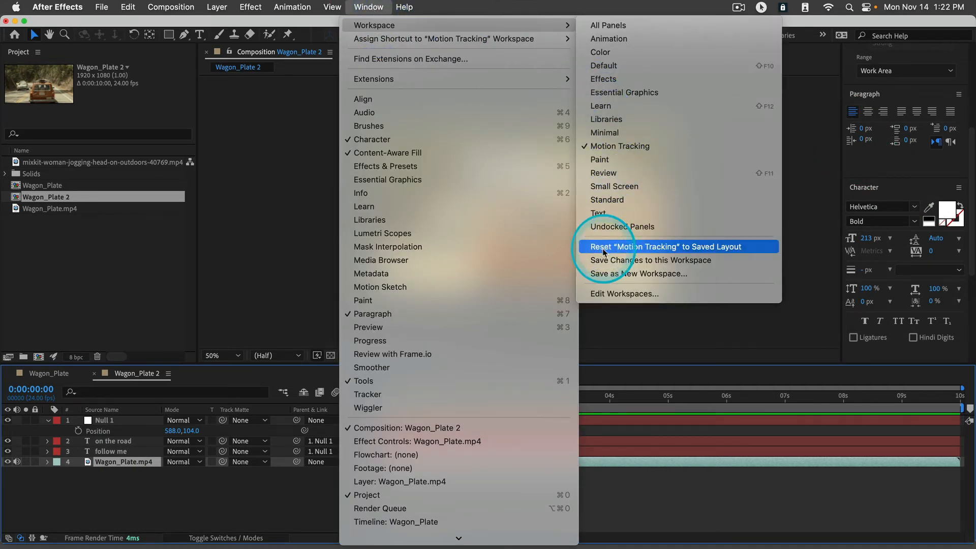
click(603, 247)
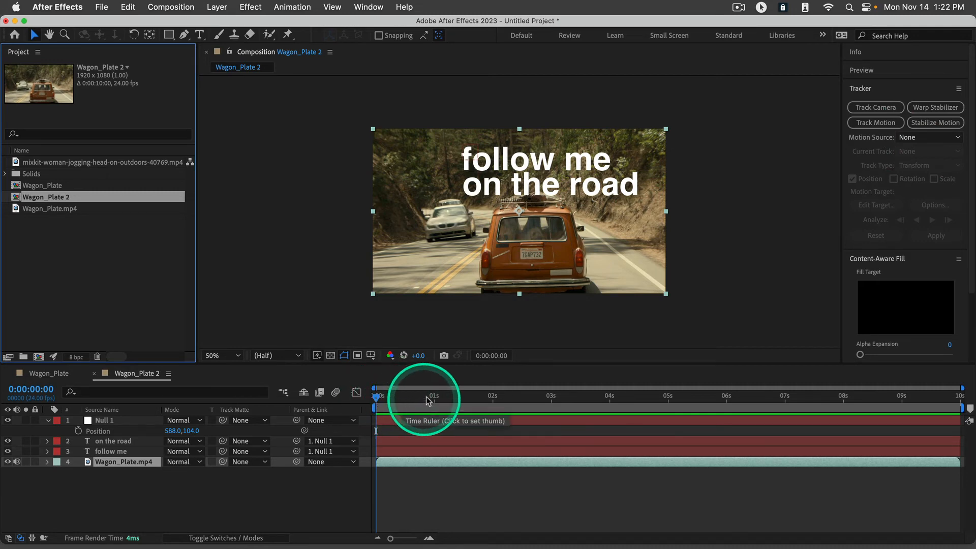
- Shorten the work area to the first 4 seconds and trim the Wagon_Plate 2 composition to it
drag(426, 400, 614, 406)
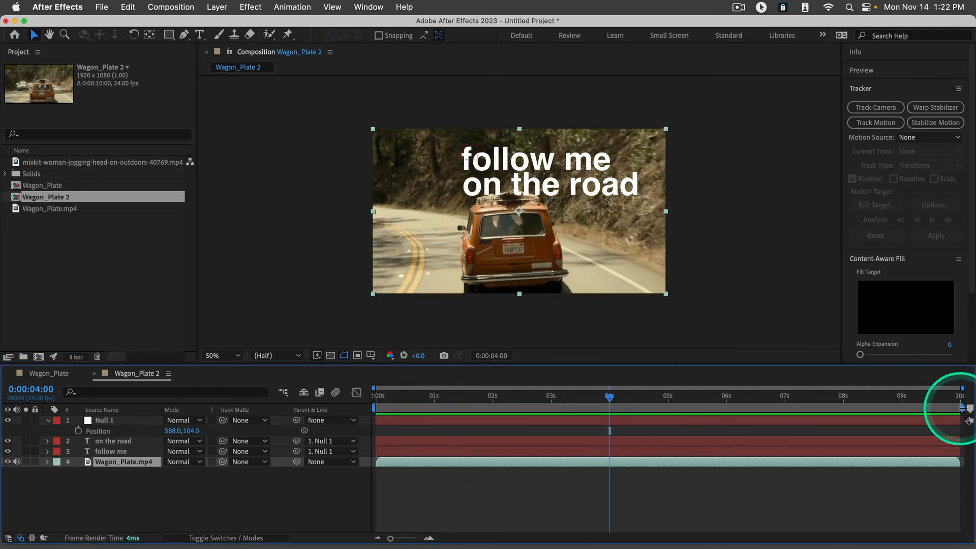
drag(960, 408, 573, 409)
right_click(573, 409)
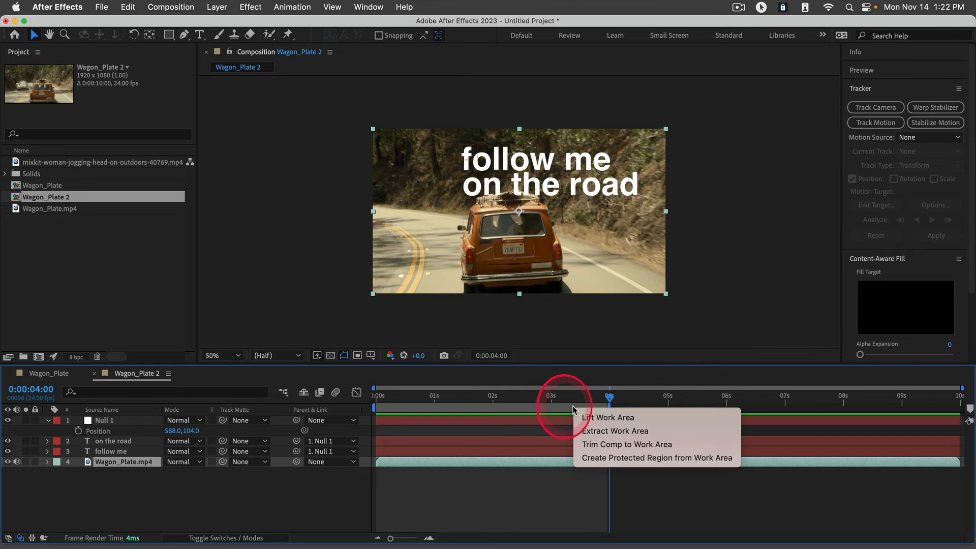
click(604, 444)
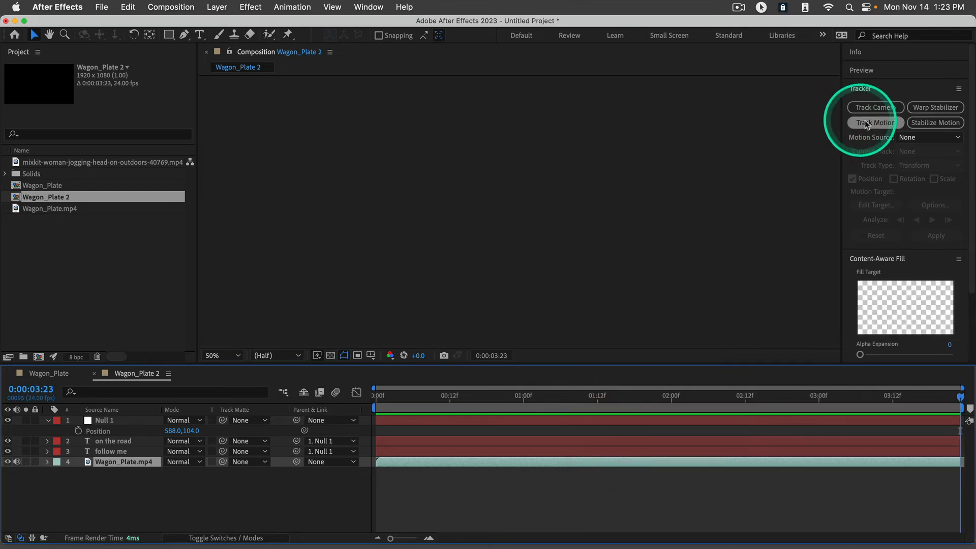
- Start a motion track at the first frame, with Track Point 1 below the license plate, about 1044, 894, and its attach point about 1034, 233
click(868, 123)
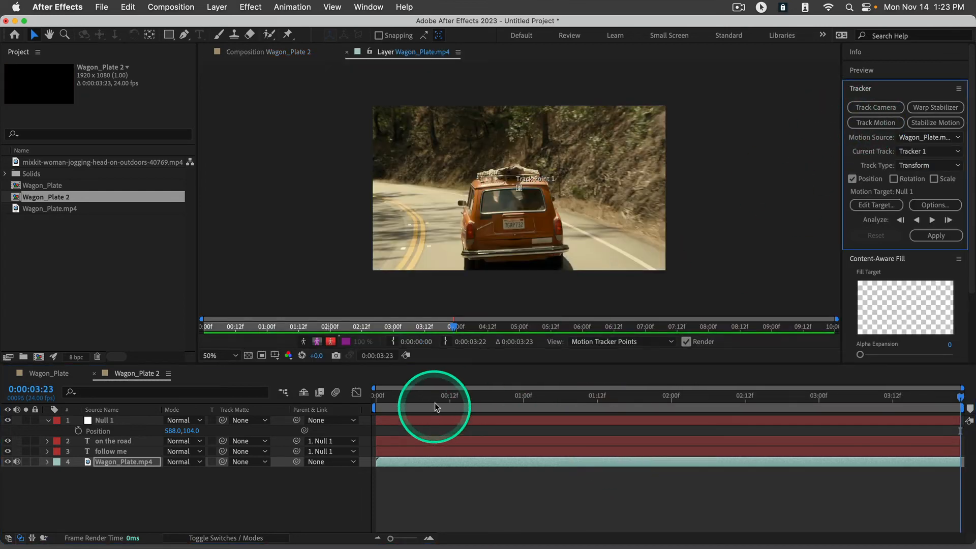
drag(435, 403, 370, 347)
scroll(544, 198, up, 1)
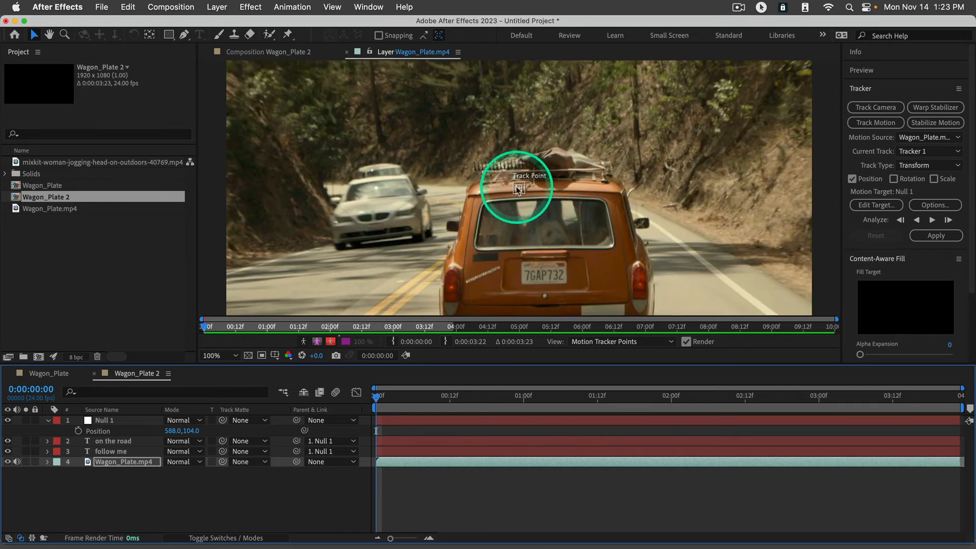
drag(518, 192, 544, 296)
key(period)
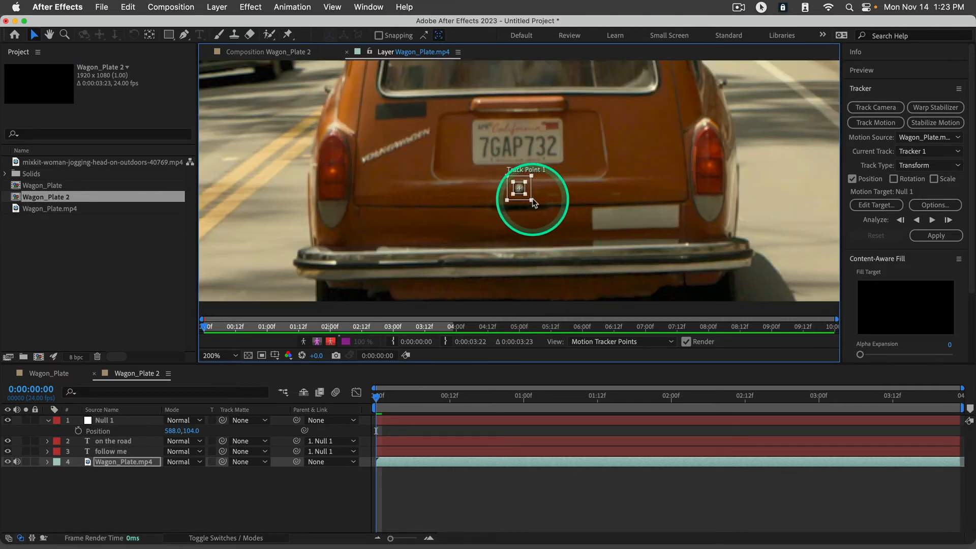
mouse_move(519, 190)
mouse_down()
mouse_move(529, 38)
mouse_move(513, 204)
mouse_up()
key(comma)
key(comma)
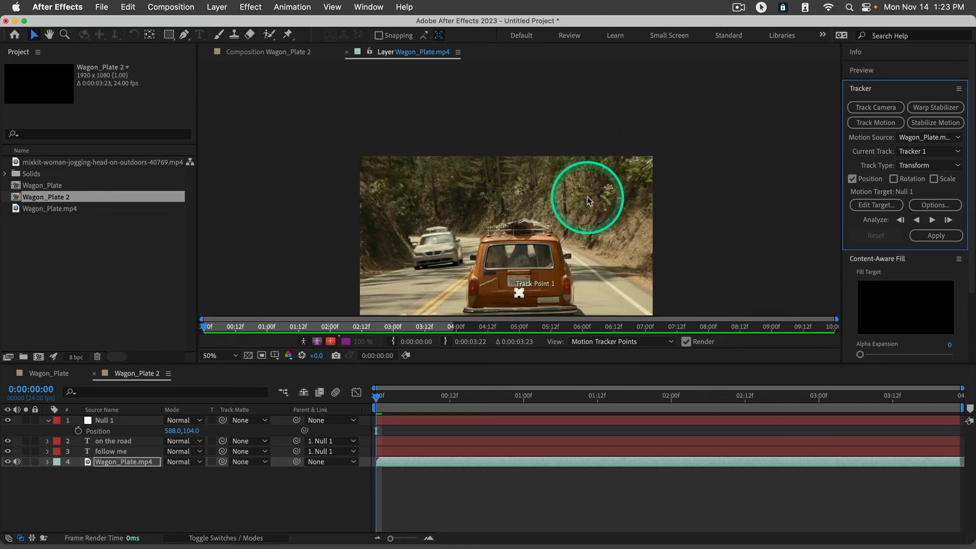
key(comma)
key(period)
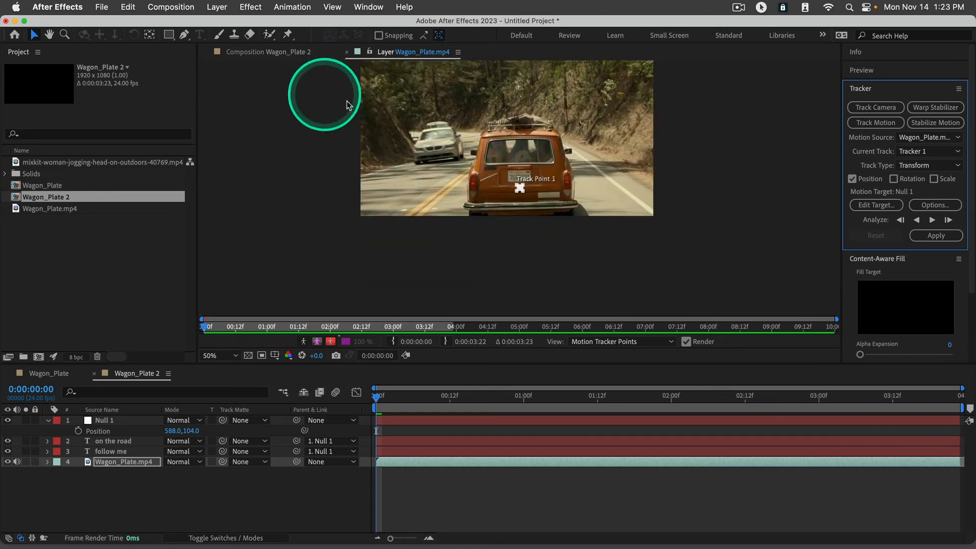
click(286, 404)
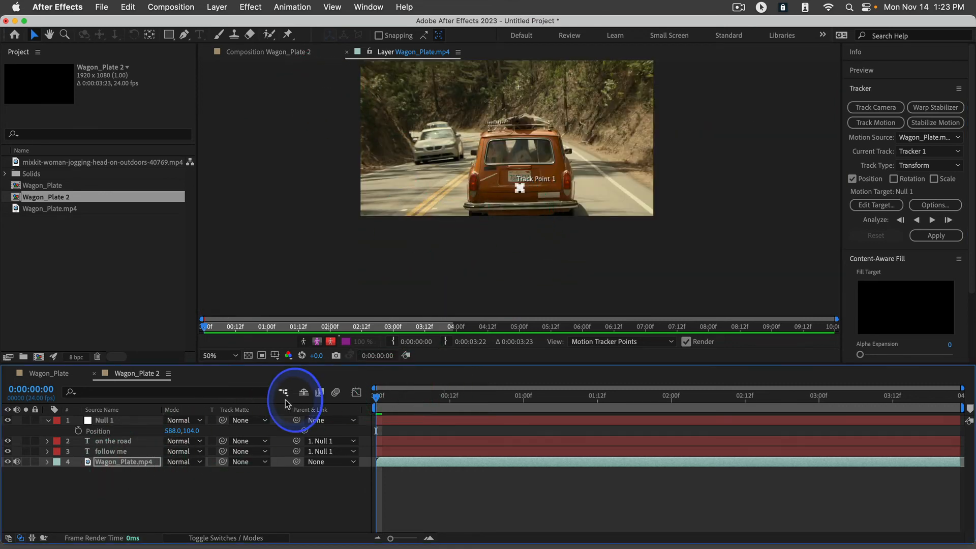
- Analyze the track forward, apply its motion to Null 1 in X and Y, and return to the first frame
click(931, 220)
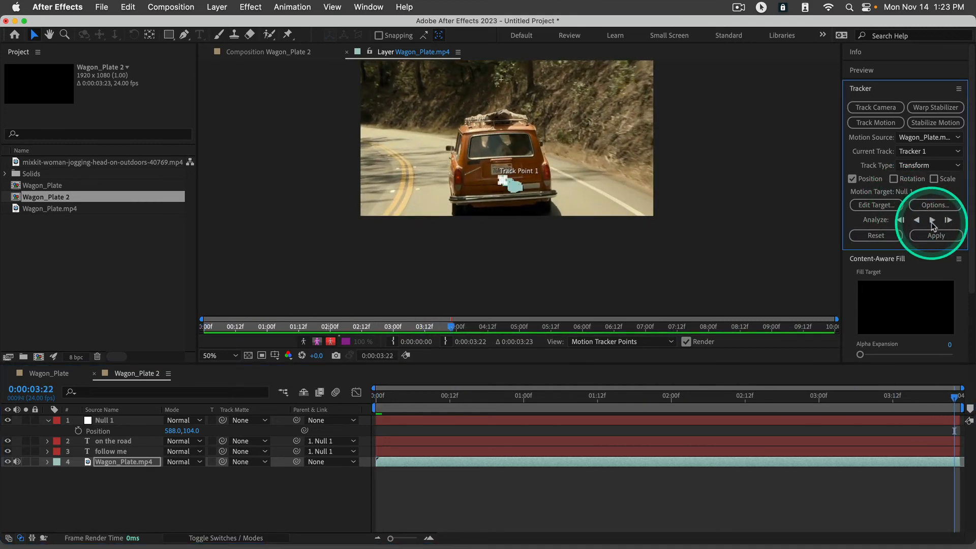
click(936, 235)
click(548, 304)
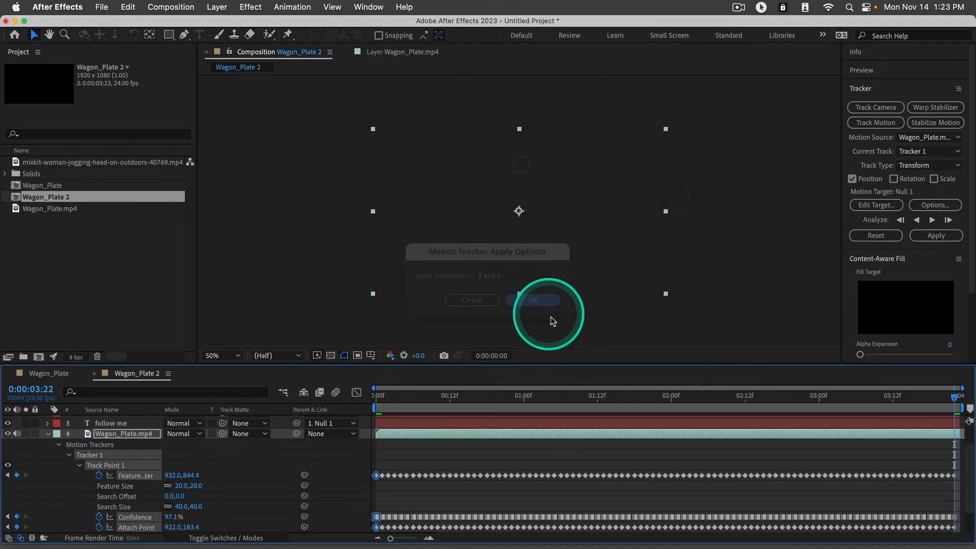
drag(457, 399, 318, 397)
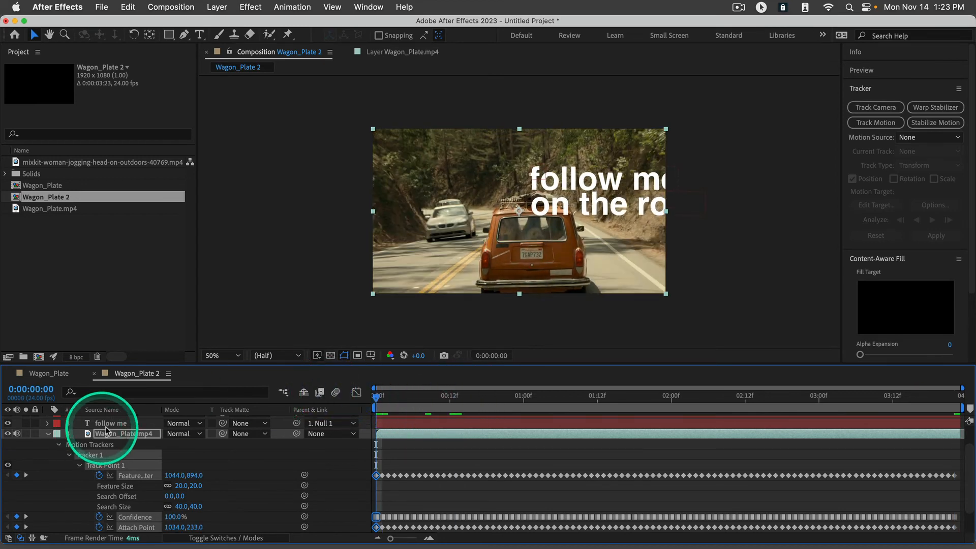
click(46, 435)
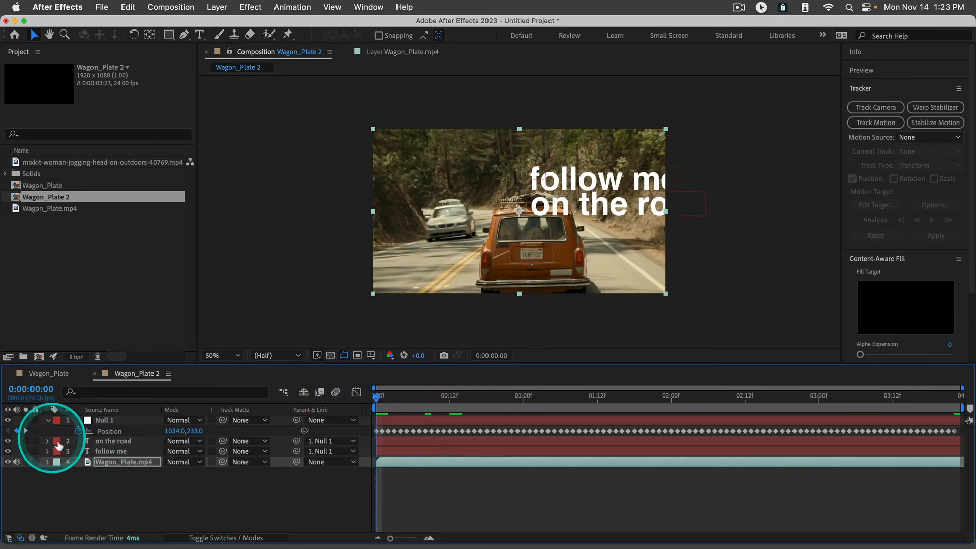
- Select all of Null 1's Position keyframes and shift them together so the position at the first frame is about 519, 44
click(95, 421)
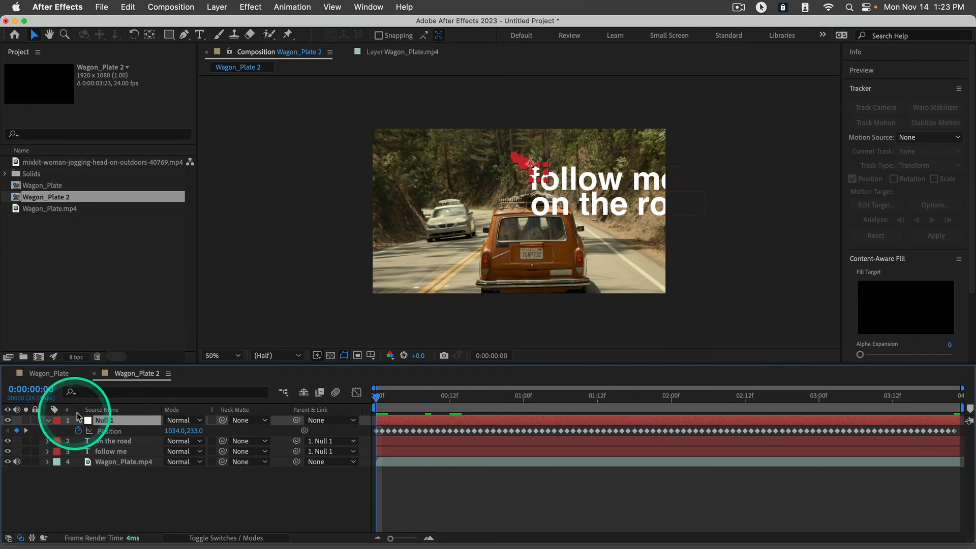
click(104, 432)
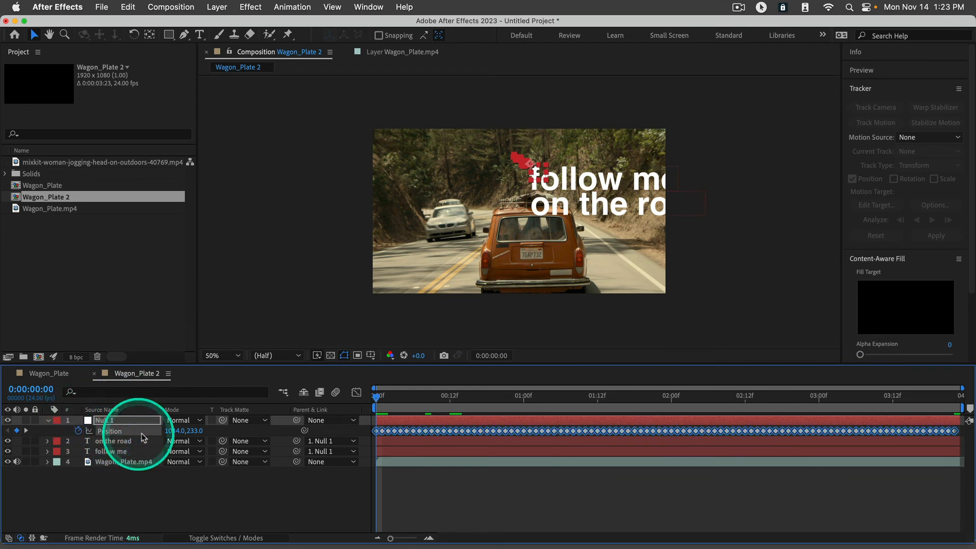
drag(172, 431, 3, 436)
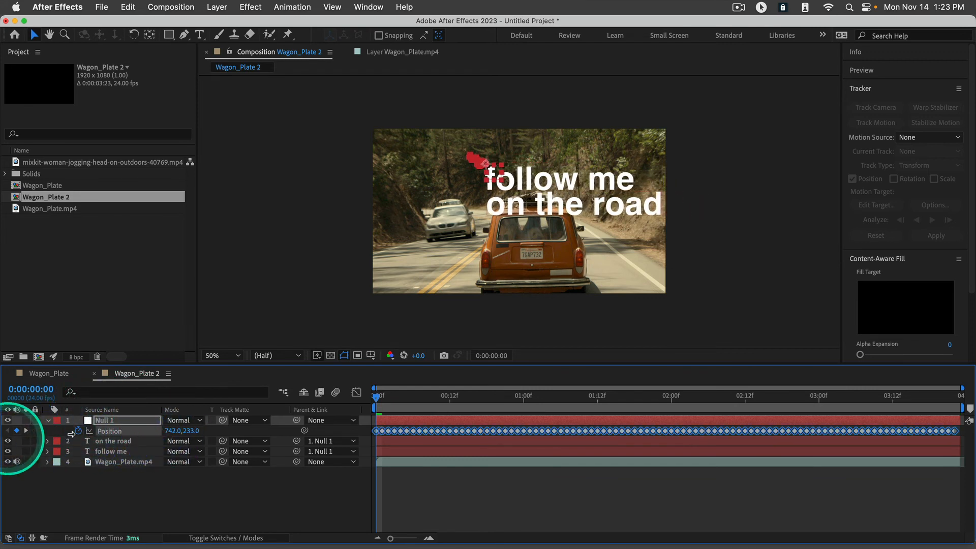
drag(156, 432, 62, 438)
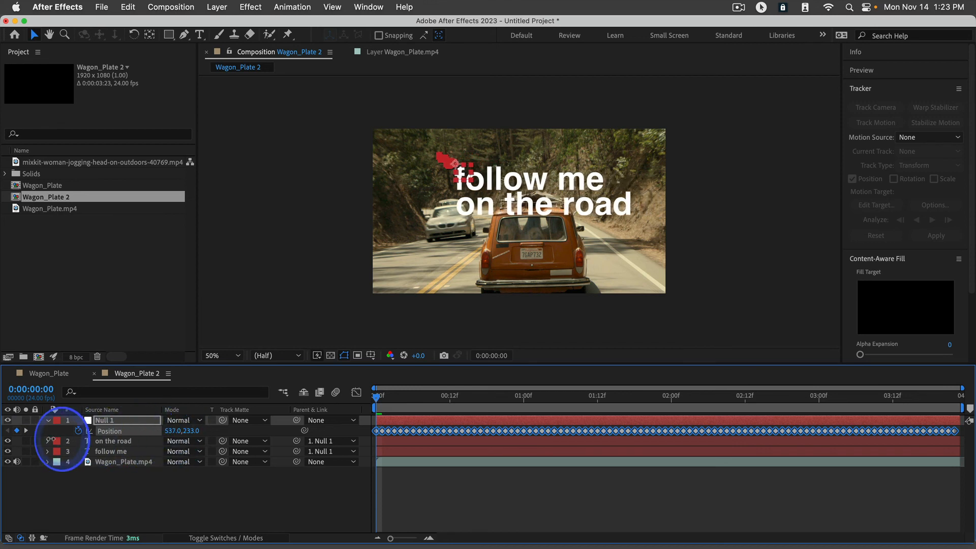
drag(197, 430, 98, 464)
- Stagger the text layers by moving "on the road" right and slightly down toward the car's roof, and "follow me" slightly left
click(110, 443)
click(490, 184)
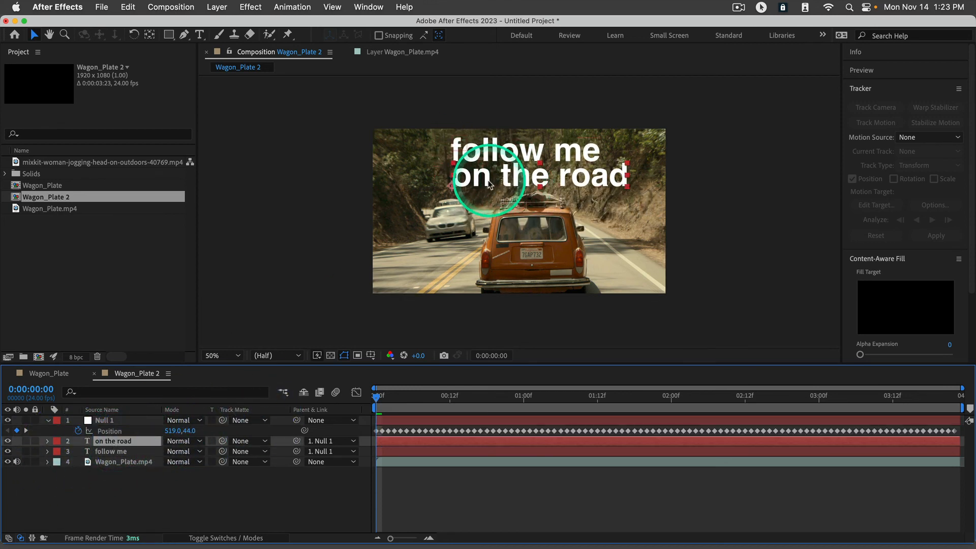
drag(486, 184, 498, 187)
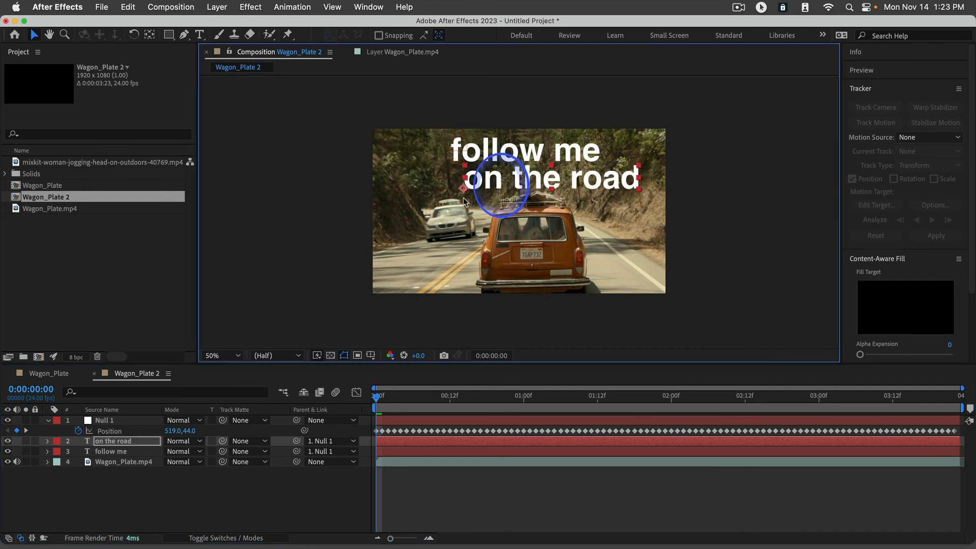
click(121, 453)
mouse_move(480, 153)
mouse_down()
mouse_move(445, 148)
mouse_move(482, 159)
mouse_up()
click(114, 441)
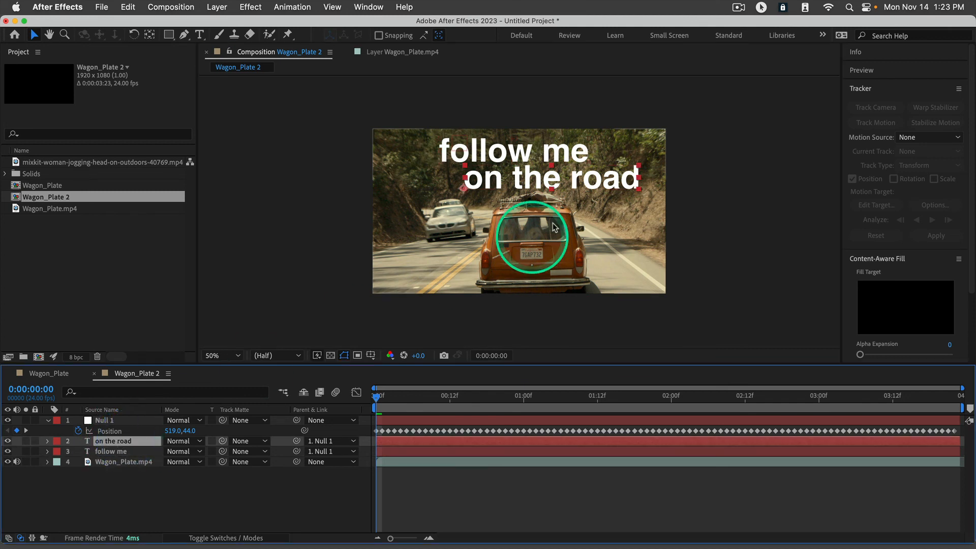
drag(551, 182, 562, 184)
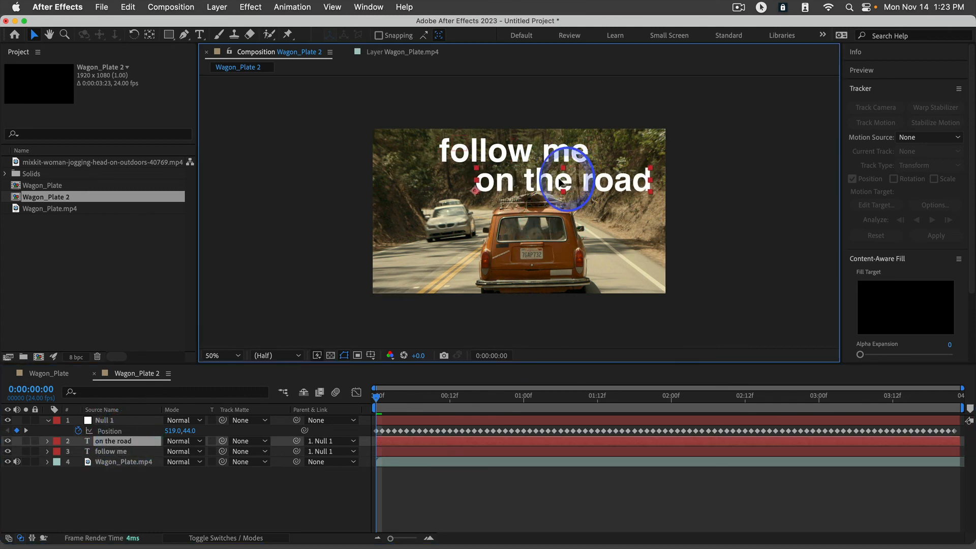
click(108, 421)
drag(166, 431, 152, 431)
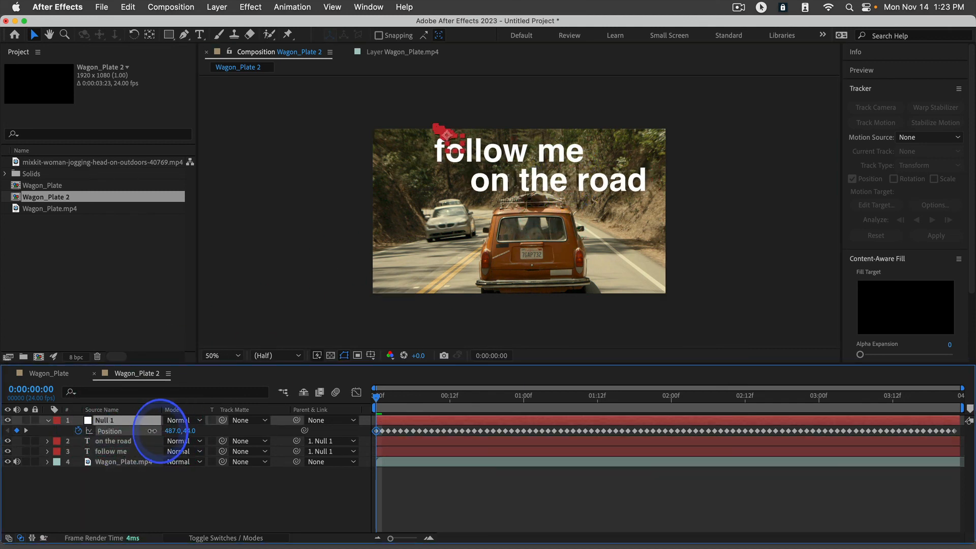
key(super+z)
- Reselect all of Null 1's Position keyframes and shift them together to about 420, 44 at the first frame
click(113, 432)
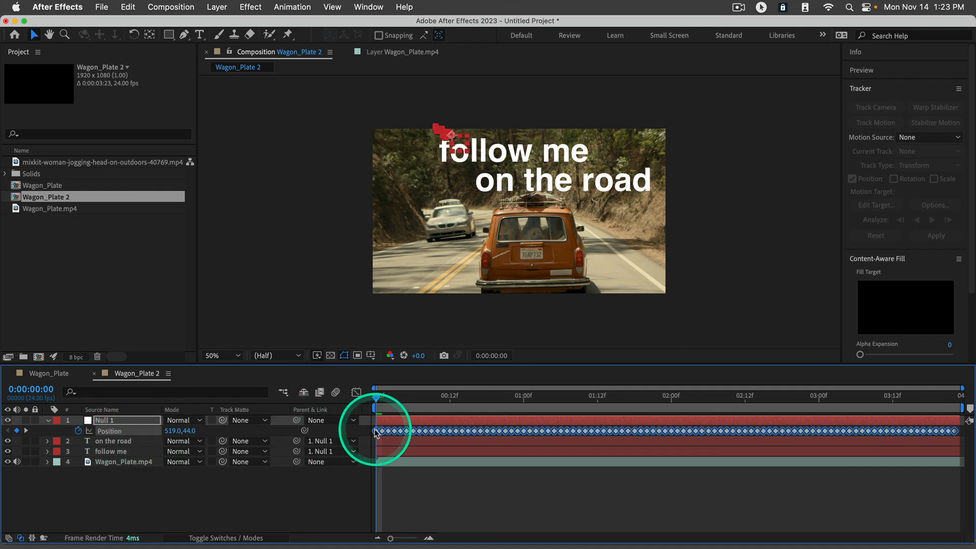
click(158, 482)
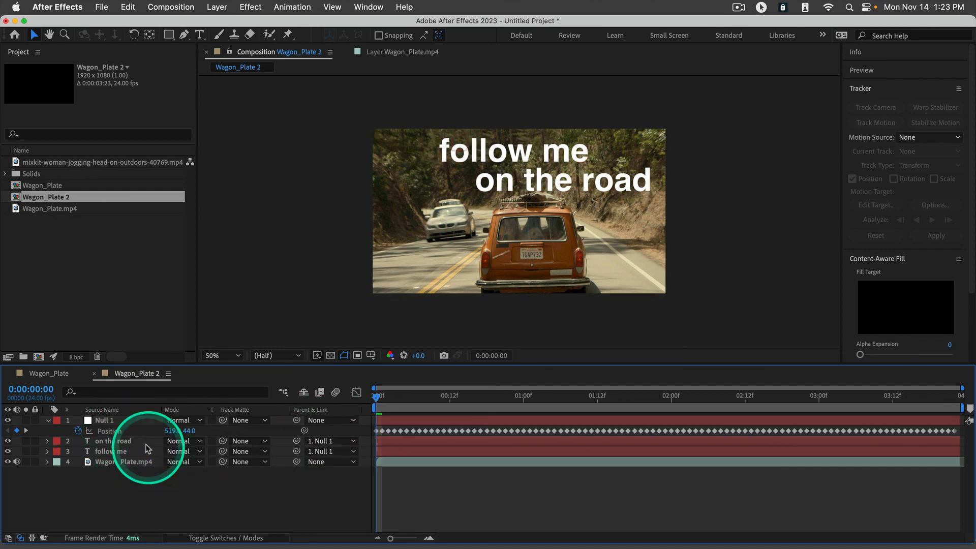
click(376, 431)
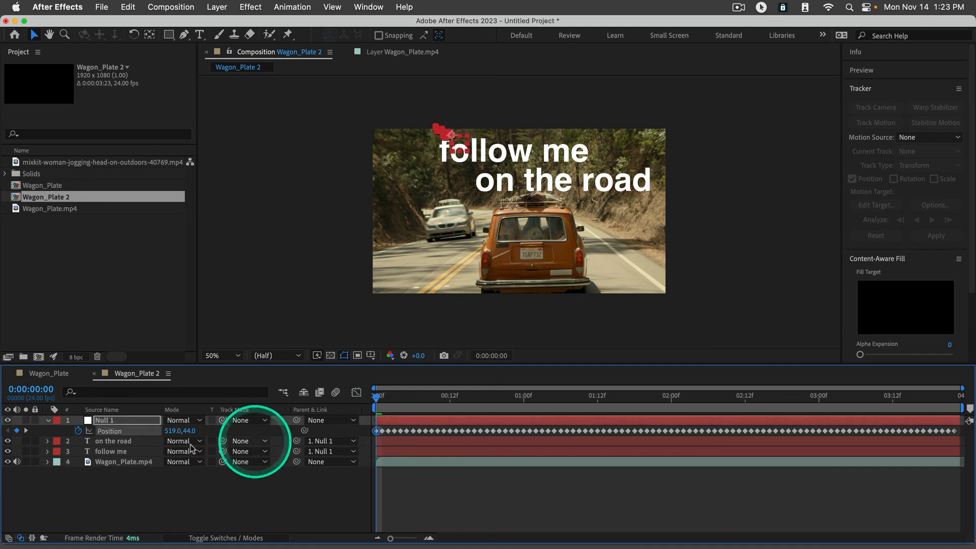
click(120, 433)
drag(174, 432, 114, 431)
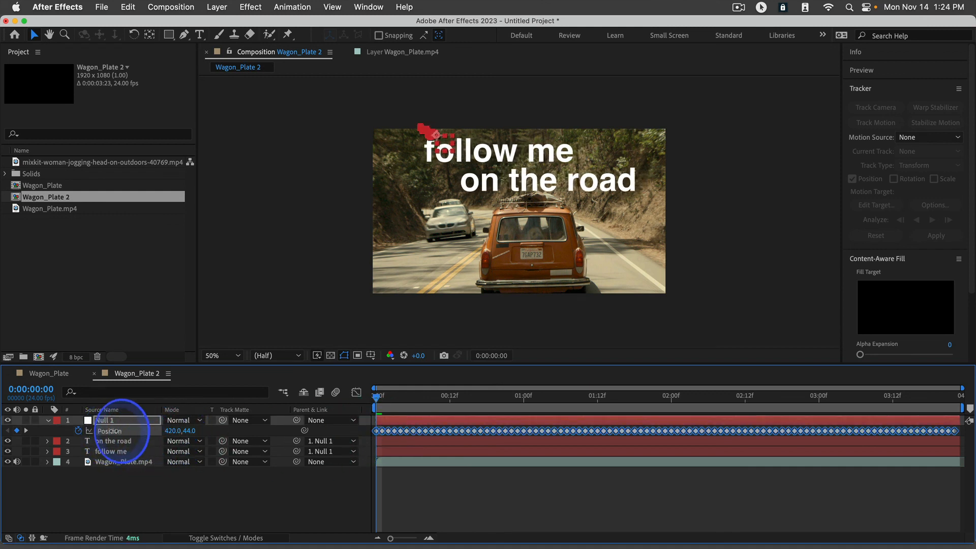